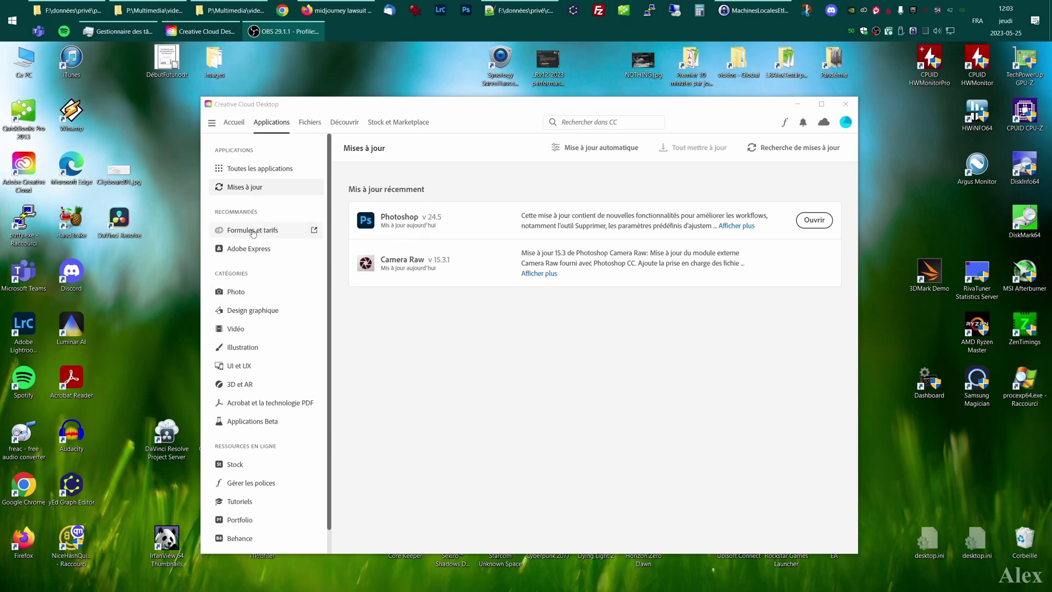
- Install Photoshop (Beta) from the beta applications category
click(303, 423)
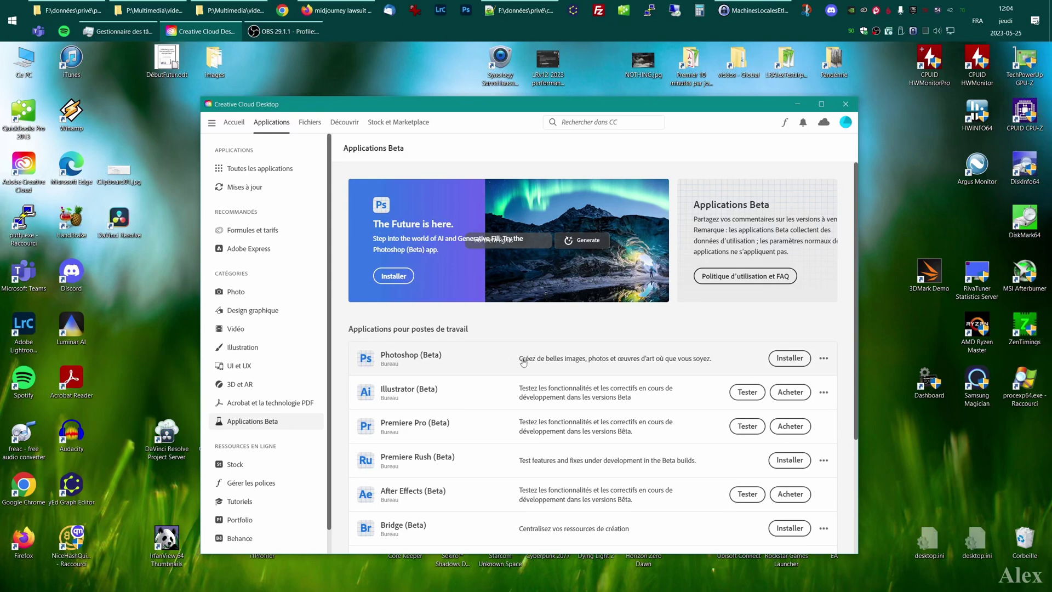
click(790, 359)
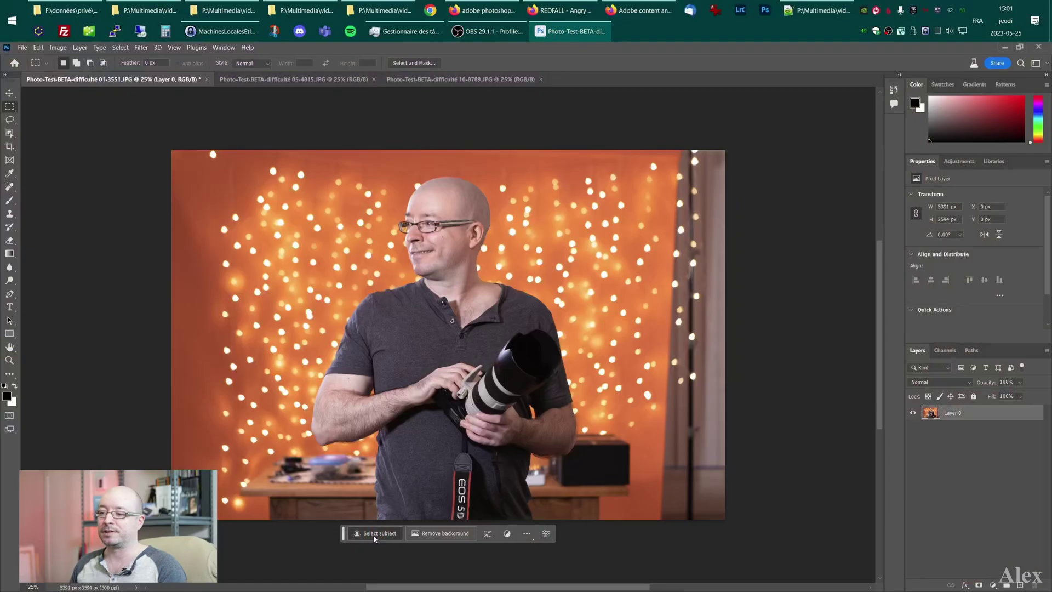
- Select the man with the camera using Select Subject and invert the selection to cover the orange background
click(374, 533)
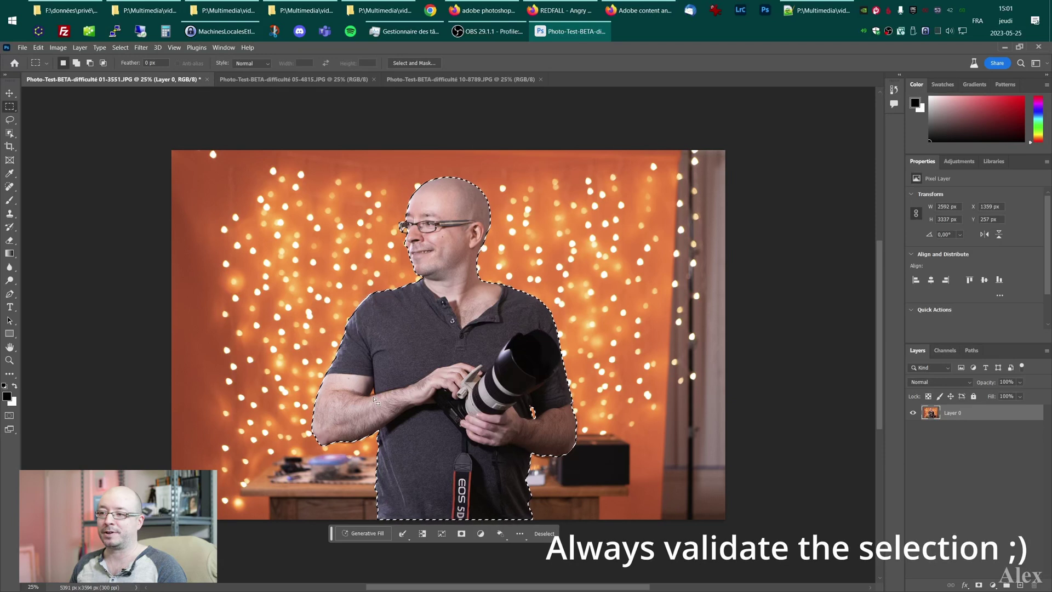
scroll(449, 334, up, 2)
key(l)
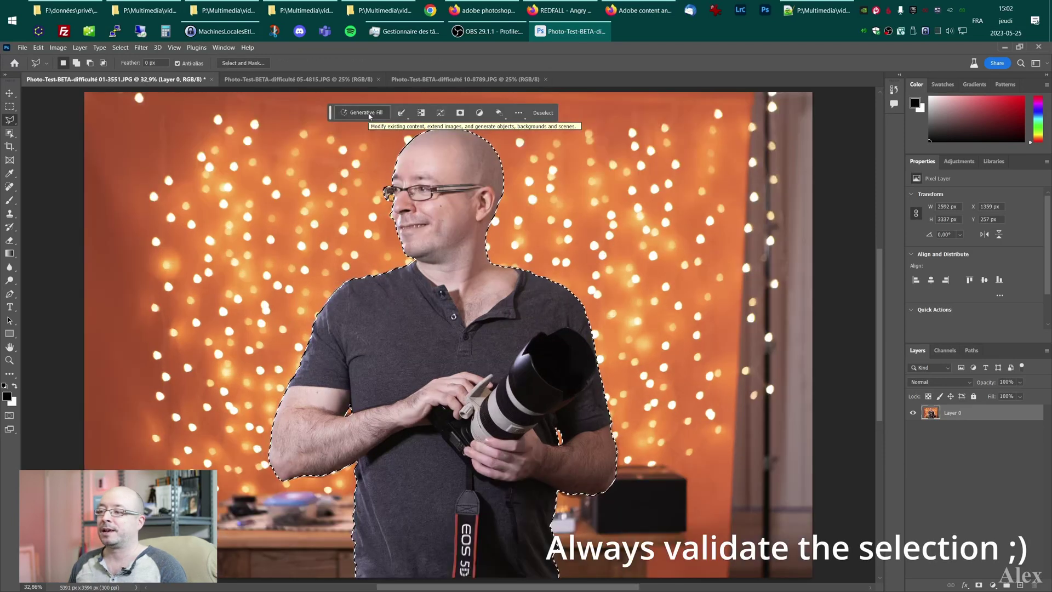
click(421, 113)
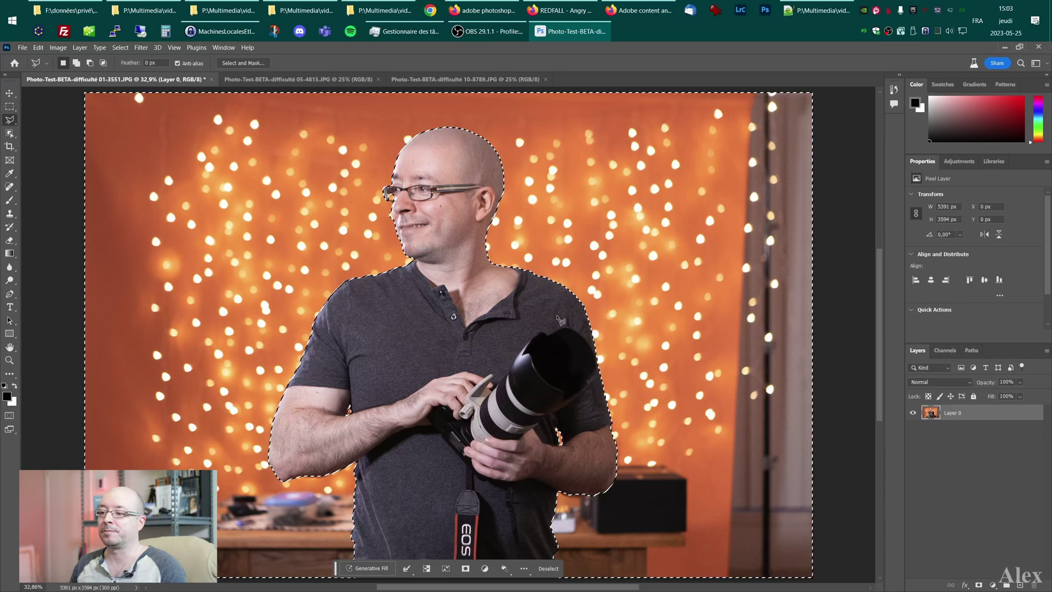
- Replace the selected background with a Generative Fill using the prompt "grand canyon"
click(368, 568)
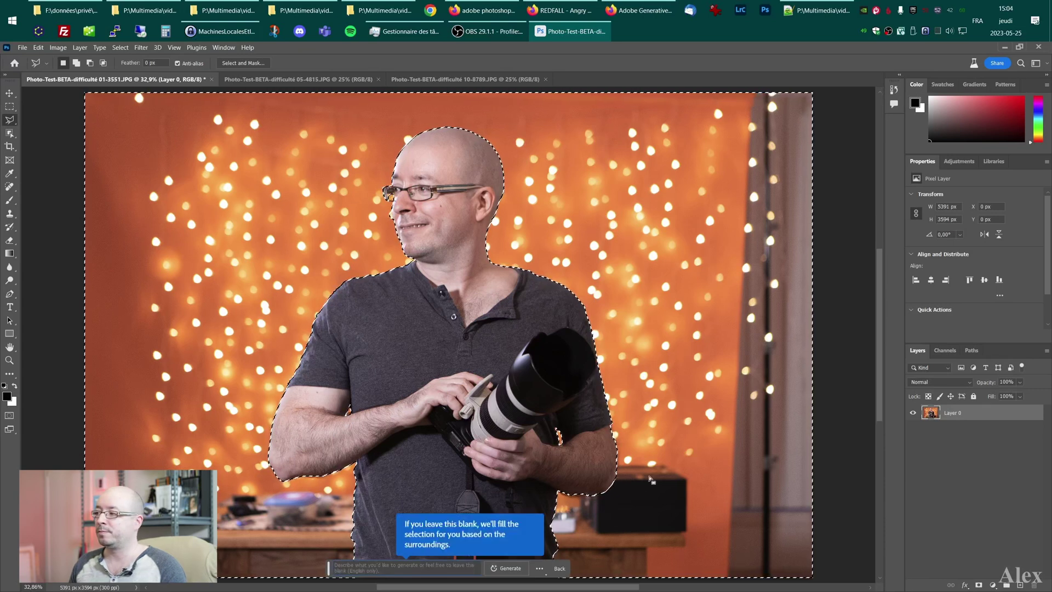
text(crau)
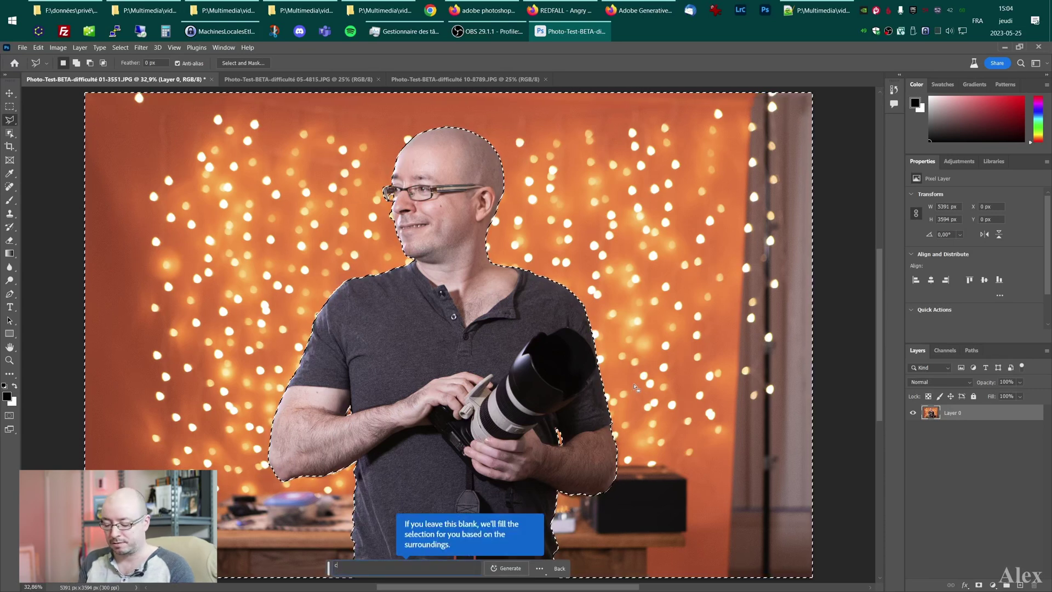
key(BackSpace)
key(BackSpace)
key(BackSpace)
key(BackSpace)
key(BackSpace)
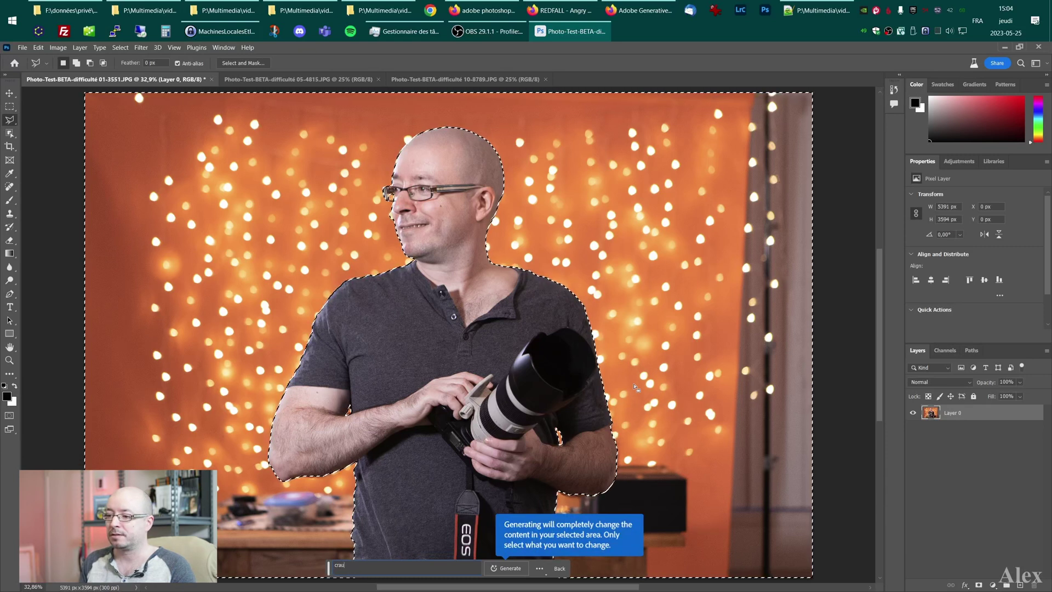
text(grand )
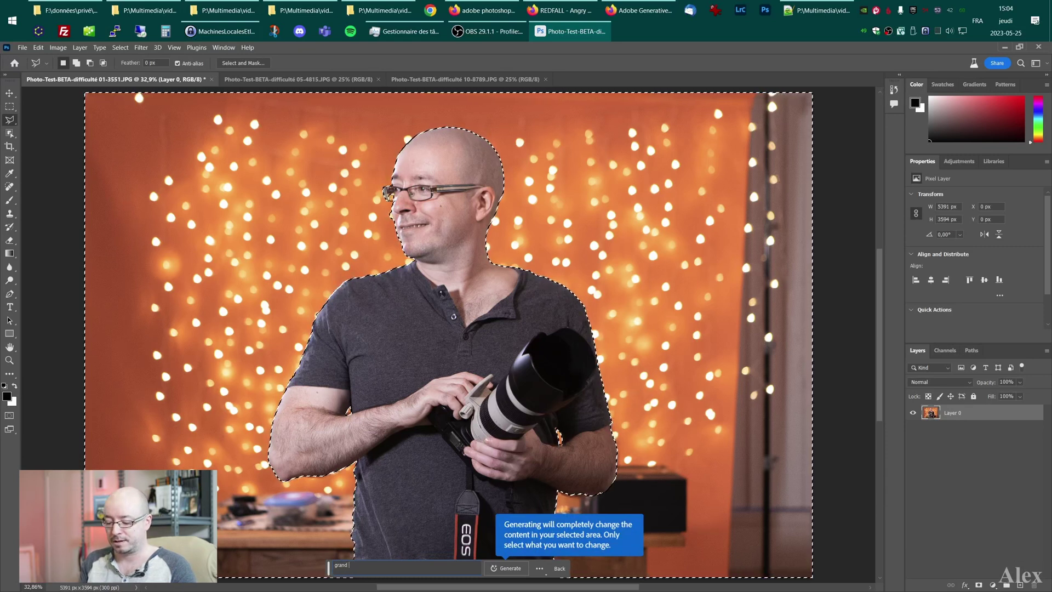
text(canion)
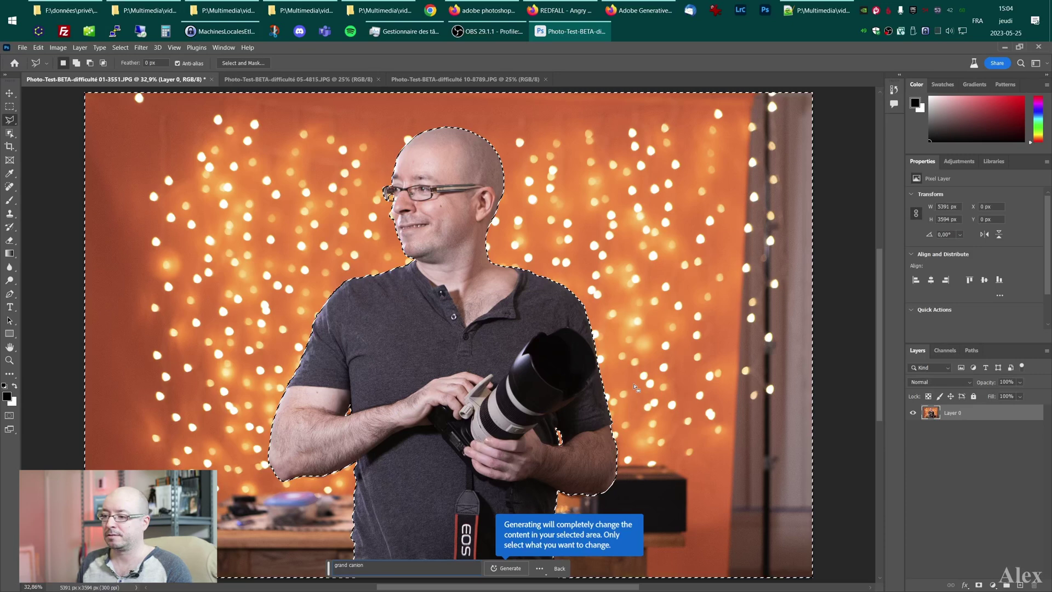
key(Return)
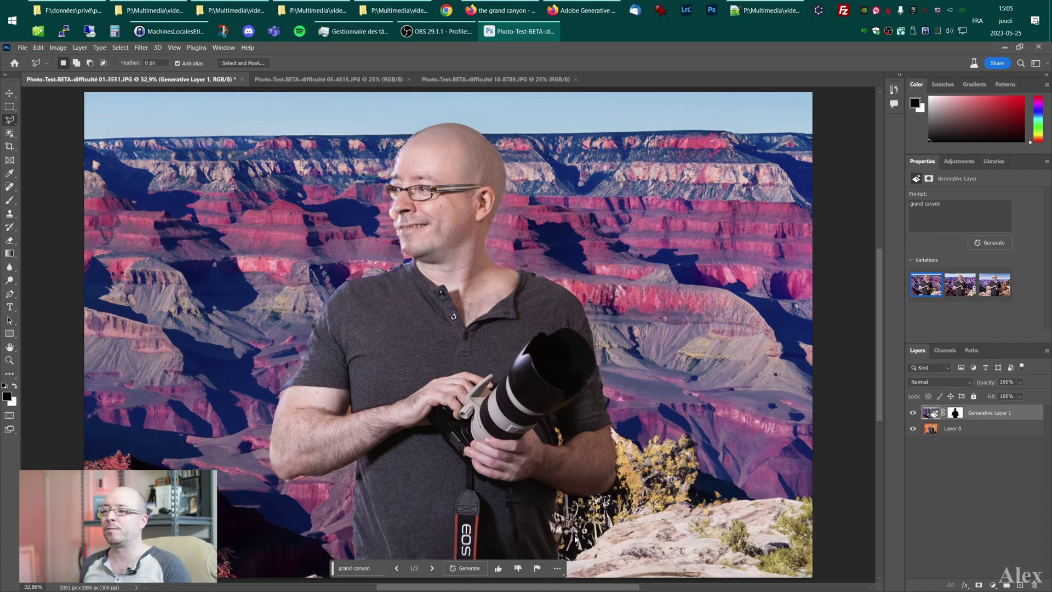
- Examine the fill edges around the man's face and glasses by comparing the image with the generative layer hidden and shown
key(z)
drag(409, 205, 455, 205)
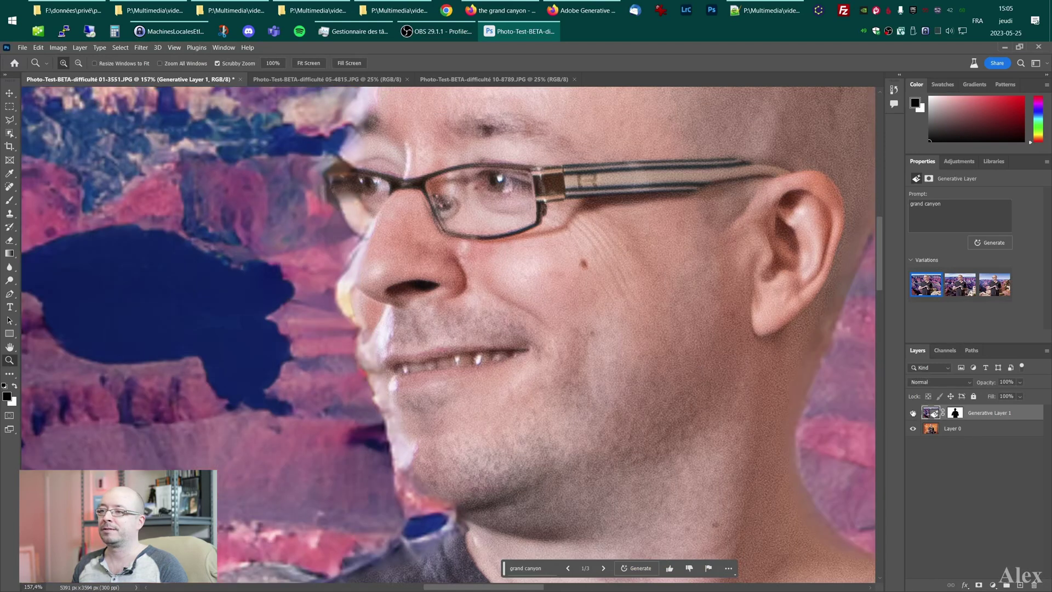
click(913, 413)
click(913, 413)
click(913, 413)
- Load the generative layer's mask as a selection and check its outline against the man
ctrl+click(955, 415)
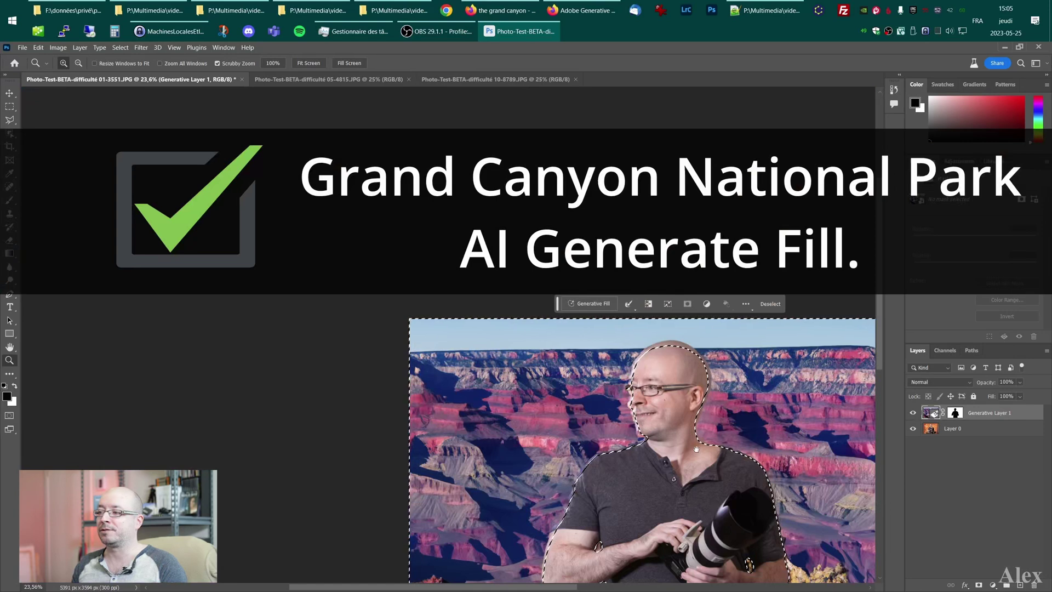
drag(696, 449, 456, 285)
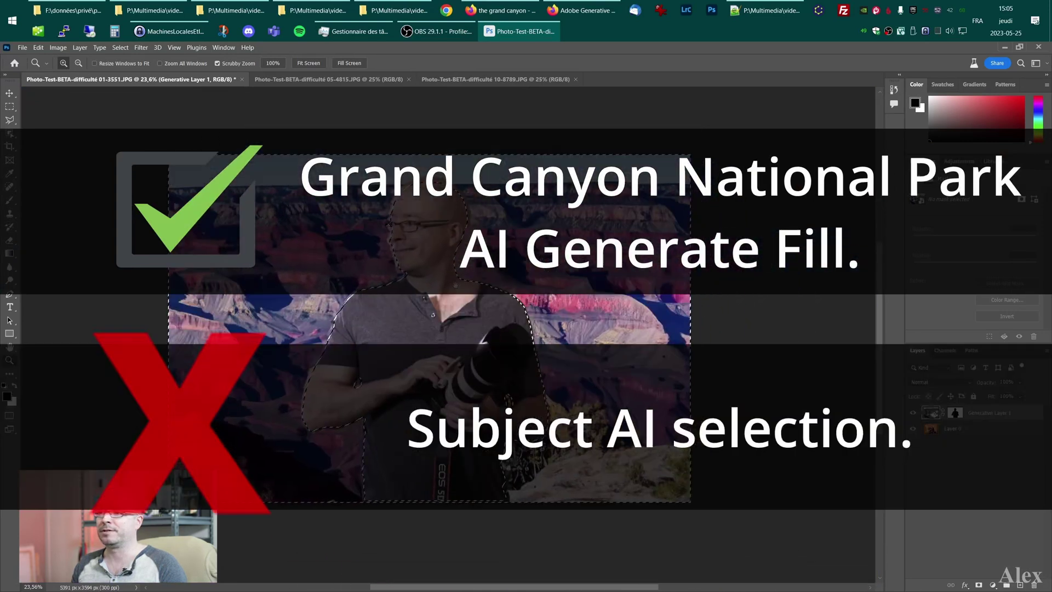
click(465, 322)
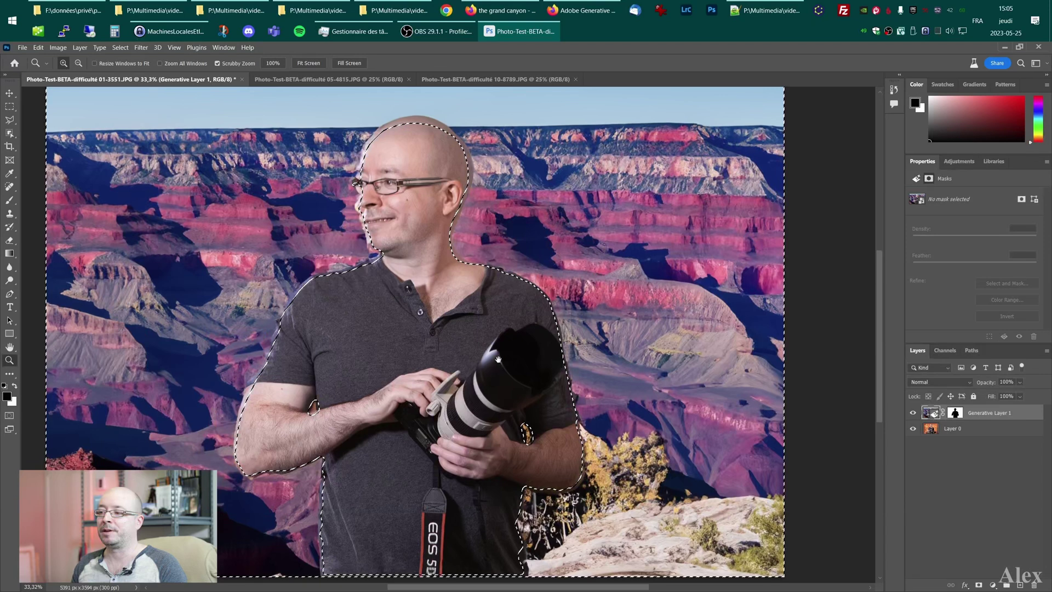
scroll(480, 321, down, 2)
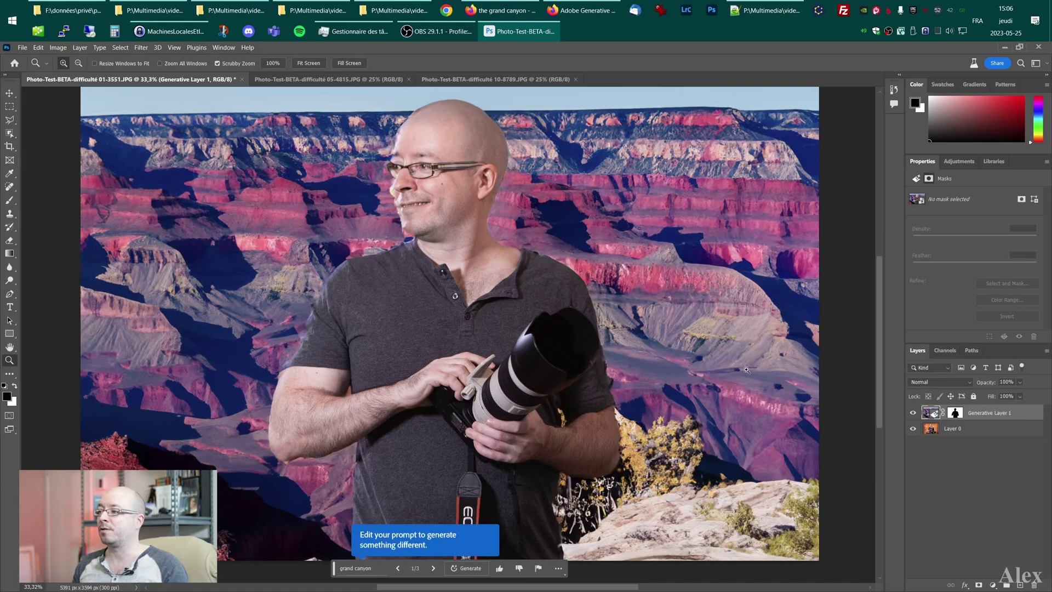
- Preview the third variation of the Grand Canyon background
mouse_move(747, 370)
mouse_down()
mouse_move(778, 370)
mouse_move(735, 359)
mouse_up()
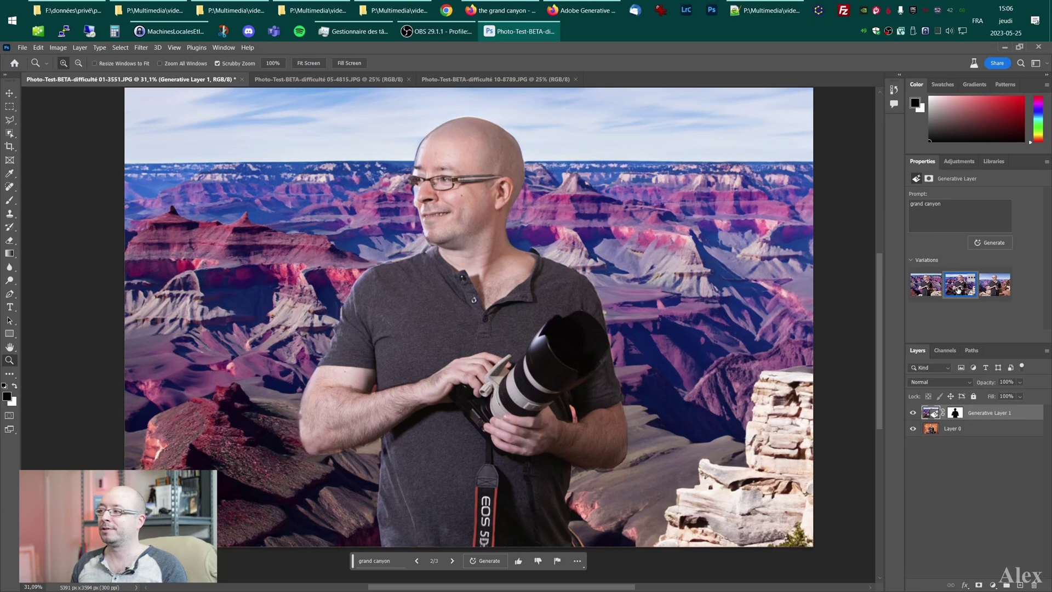
click(995, 290)
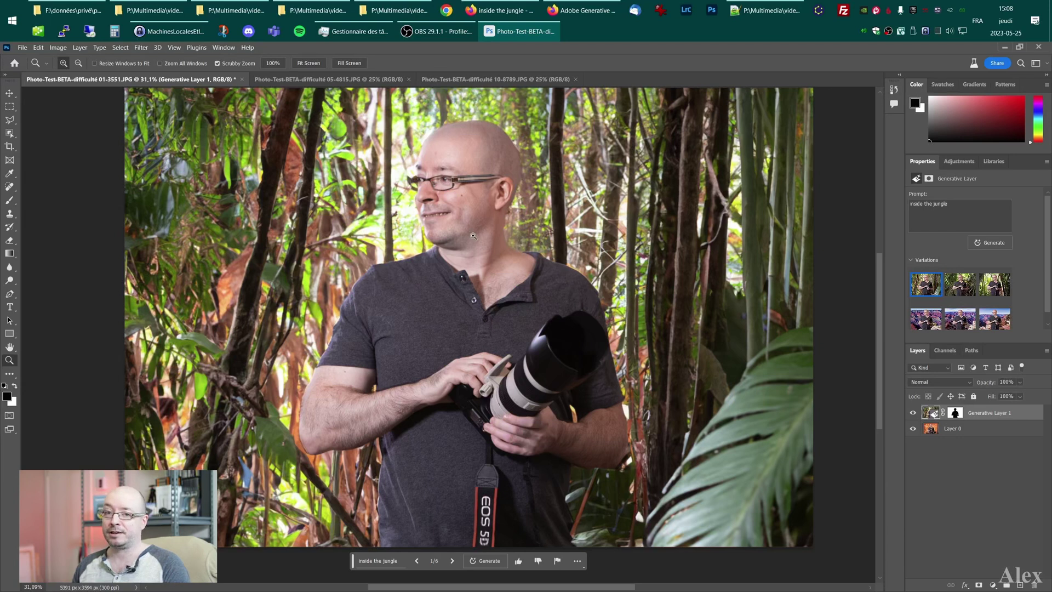
- Inspect the jungle fill around the man's head up close, comparing it with the generative layer hidden and shown
drag(437, 220, 468, 220)
drag(524, 269, 503, 356)
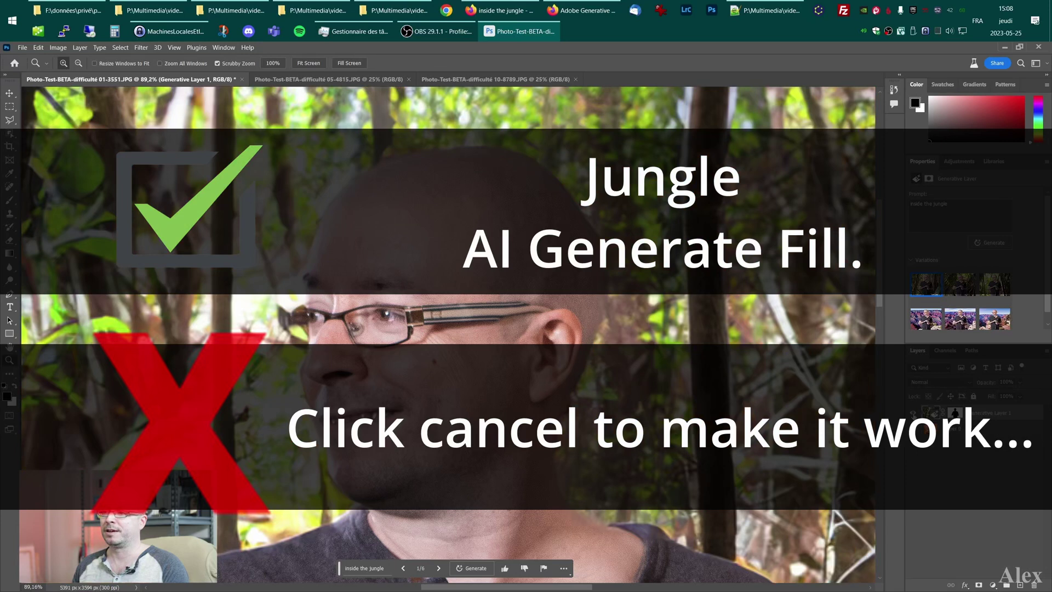
click(913, 414)
click(913, 414)
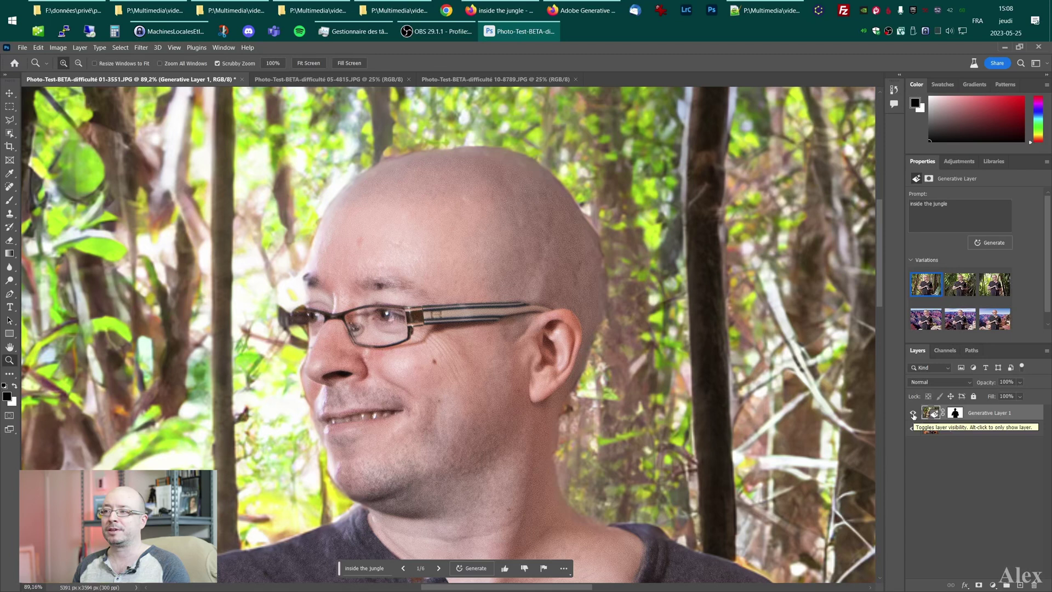
click(913, 415)
click(913, 414)
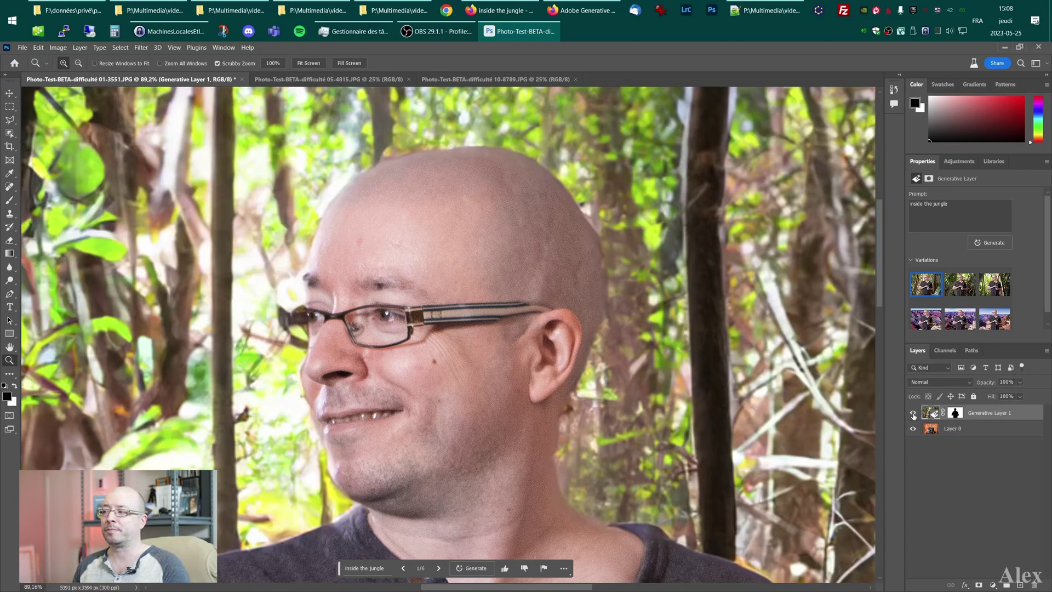
click(914, 414)
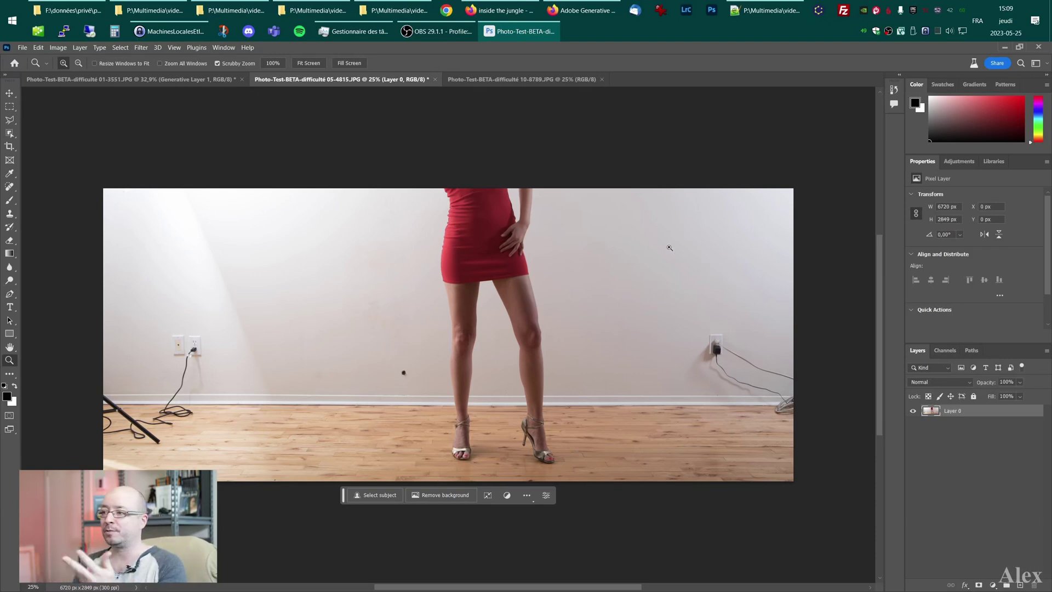
- Outline the wall outlet and cables to the right of the woman with the Polygonal Lasso and run Generative Fill without a prompt
key(l)
click(717, 310)
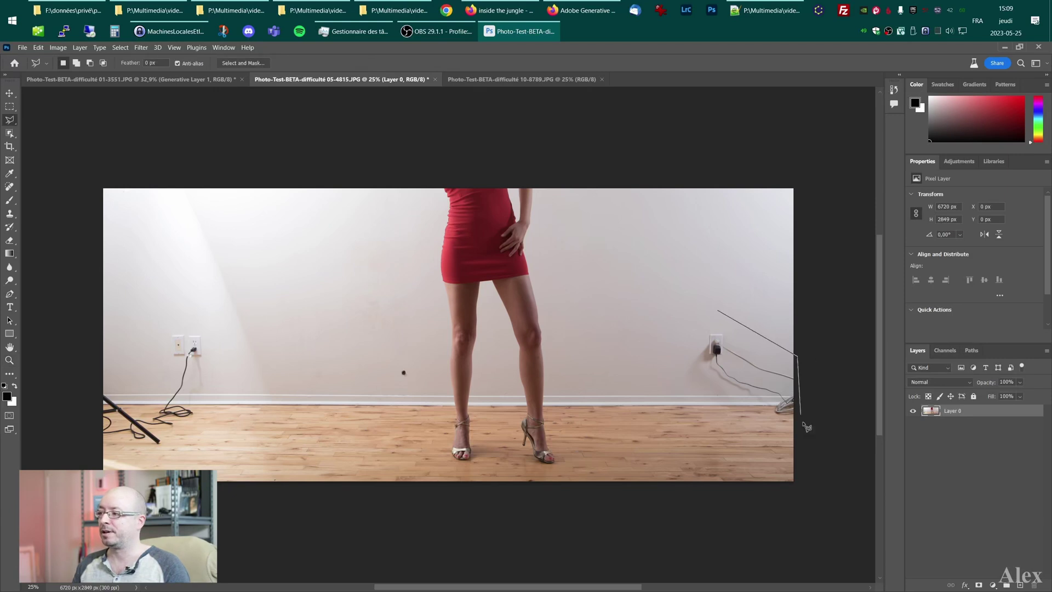
click(801, 433)
click(720, 432)
click(677, 349)
click(718, 310)
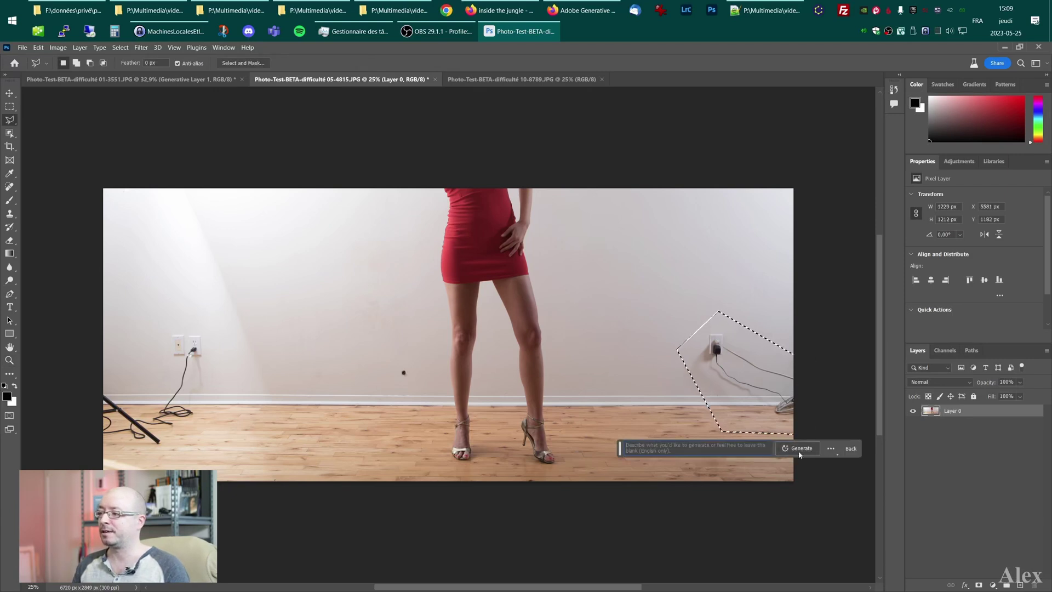
click(801, 452)
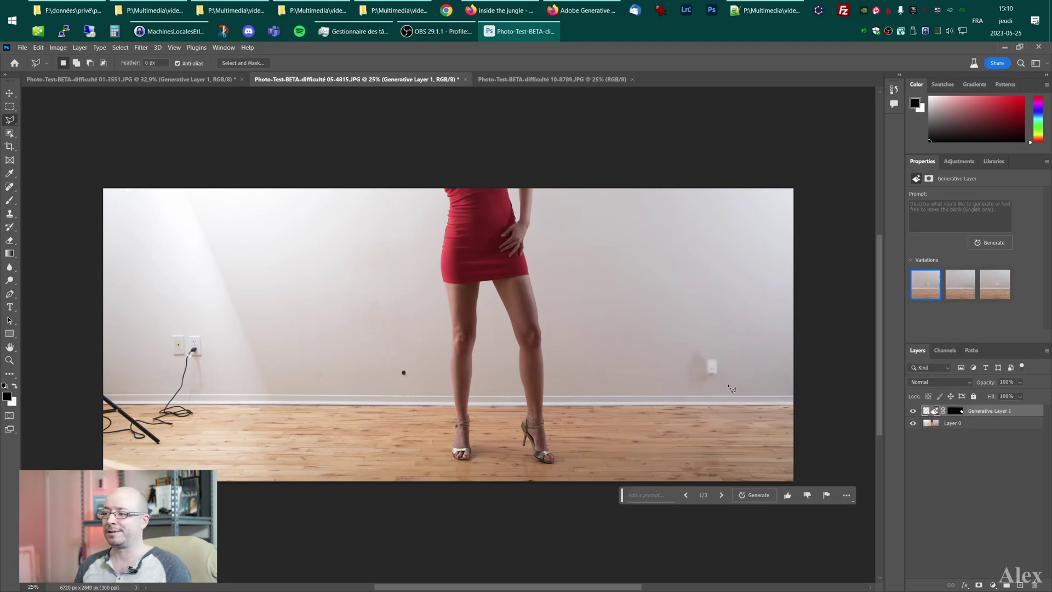
- Lasso the leftover white outlet and its stain on the right wall and remove them with an empty-prompt Generative Fill
key(z)
drag(721, 377, 743, 376)
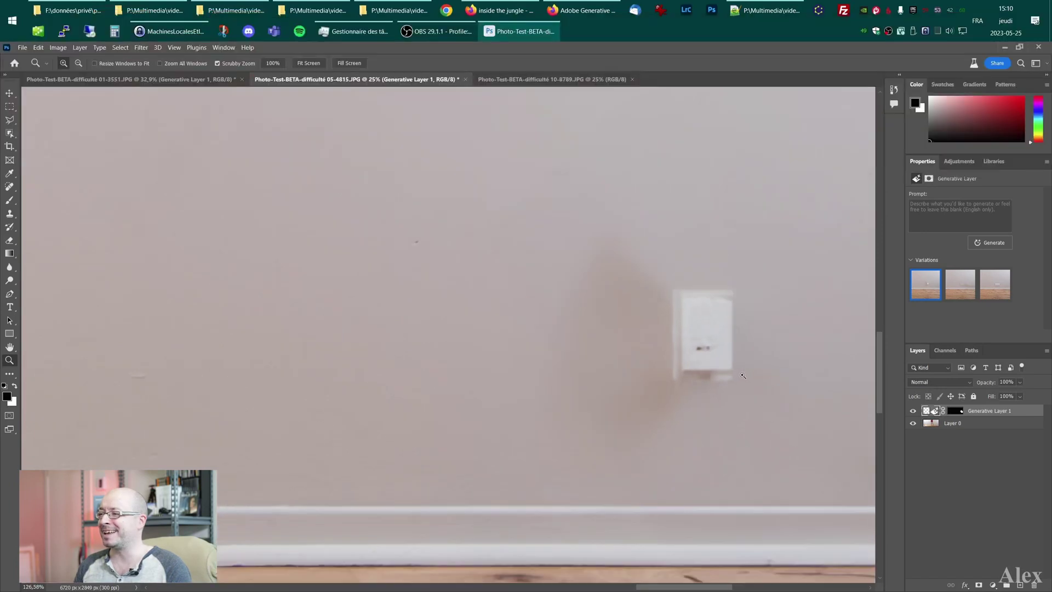
key(ctrl+0)
key(l)
key(ctrl+shift+d)
click(605, 420)
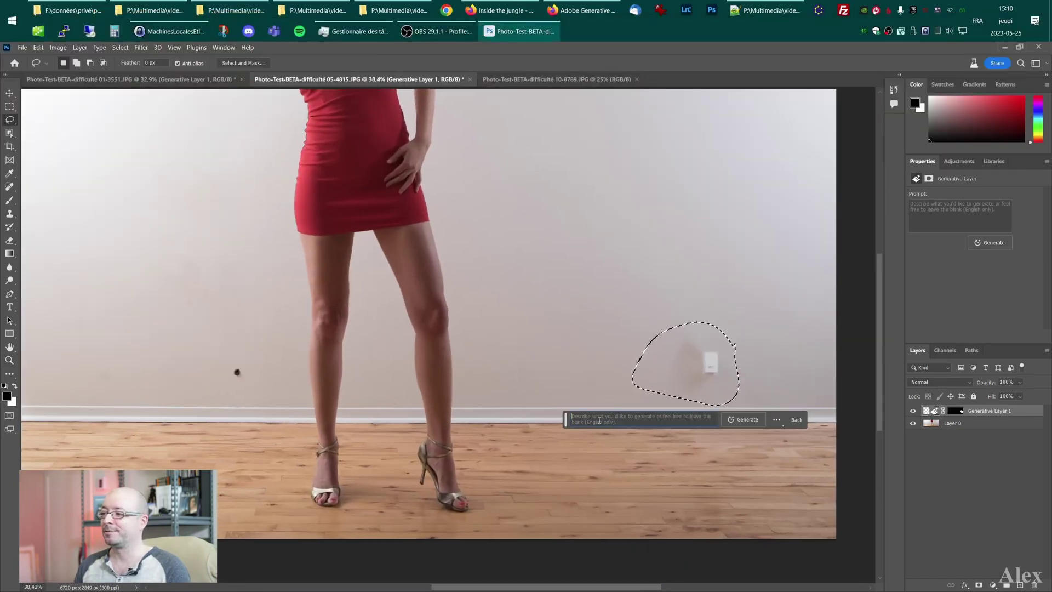
click(744, 420)
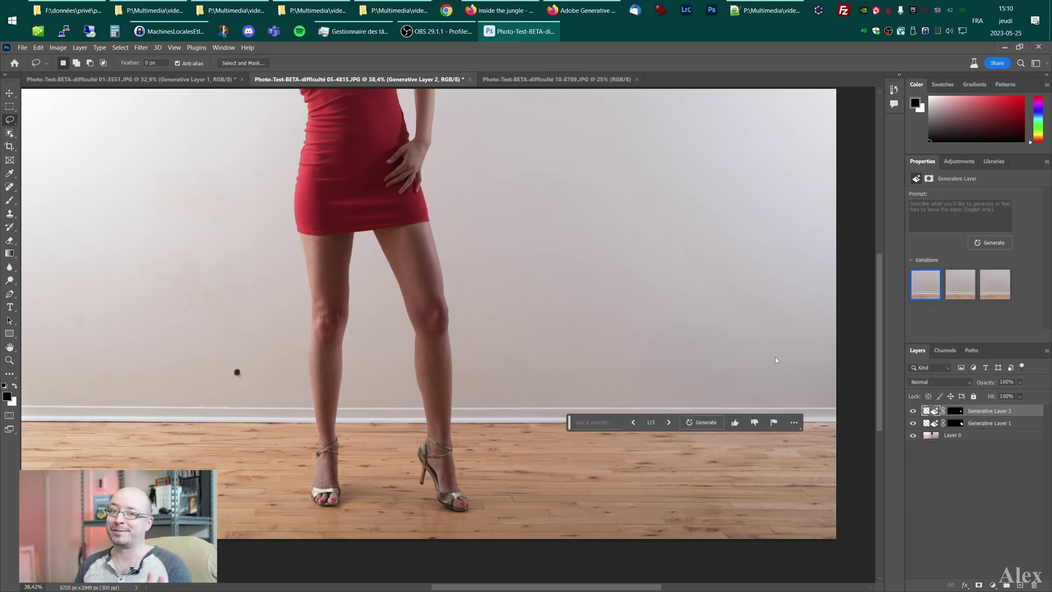
- Examine the filled wall area above the baseboard up close for tone differences and visible edges
key(z)
drag(793, 365, 759, 357)
drag(756, 399, 618, 320)
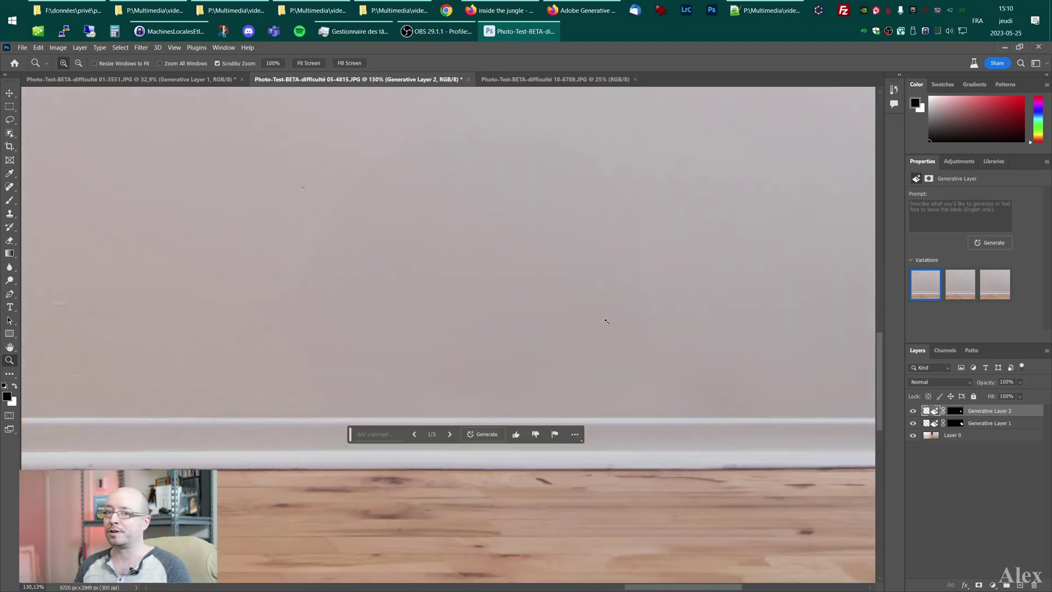
drag(635, 294, 629, 341)
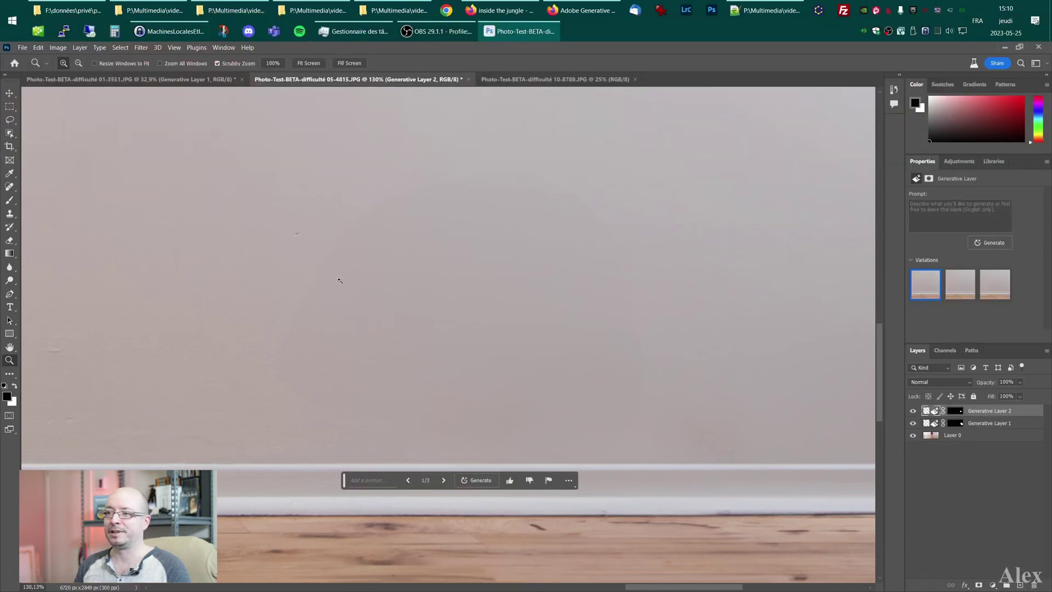
scroll(408, 321, down, 5)
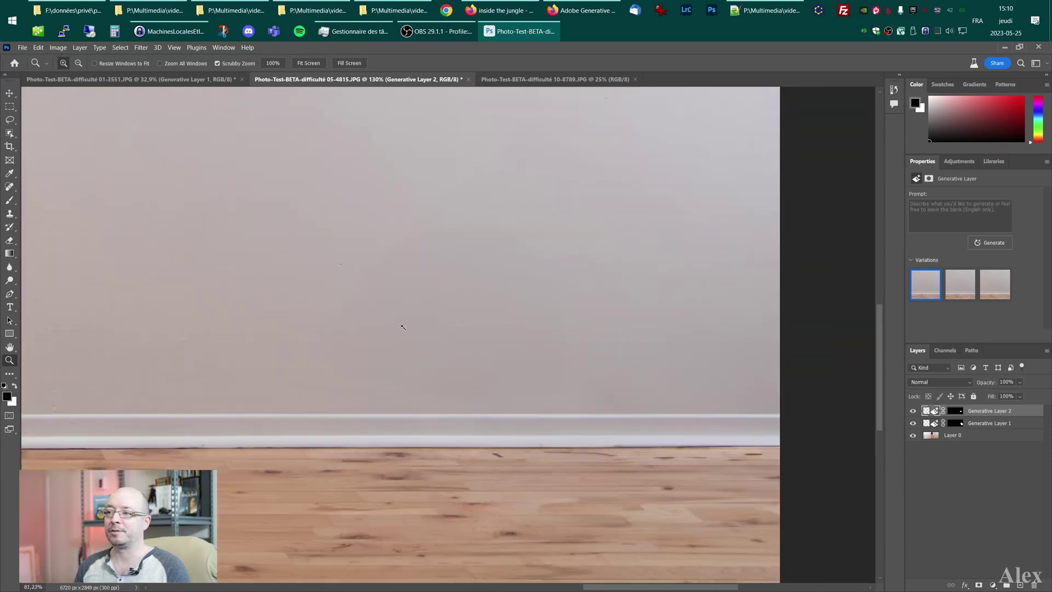
- Lasso the dark hole in the wall left of the woman's legs and fill it with an empty-prompt Generative Fill
scroll(455, 285, up, 6)
key(l)
mouse_move(489, 256)
mouse_down()
mouse_move(429, 331)
mouse_move(505, 316)
mouse_move(515, 293)
mouse_up()
click(376, 352)
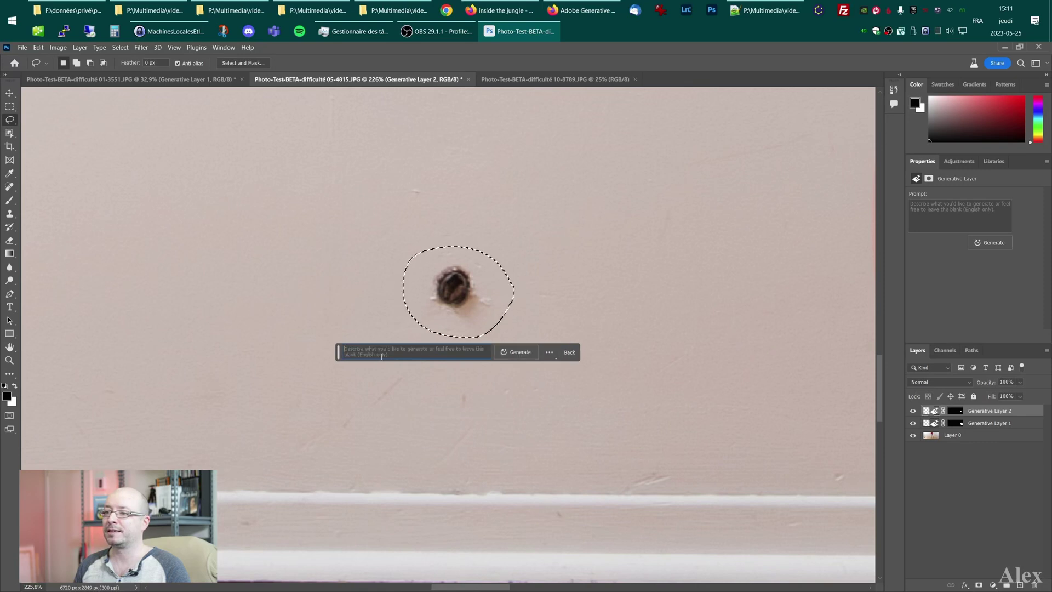
click(515, 351)
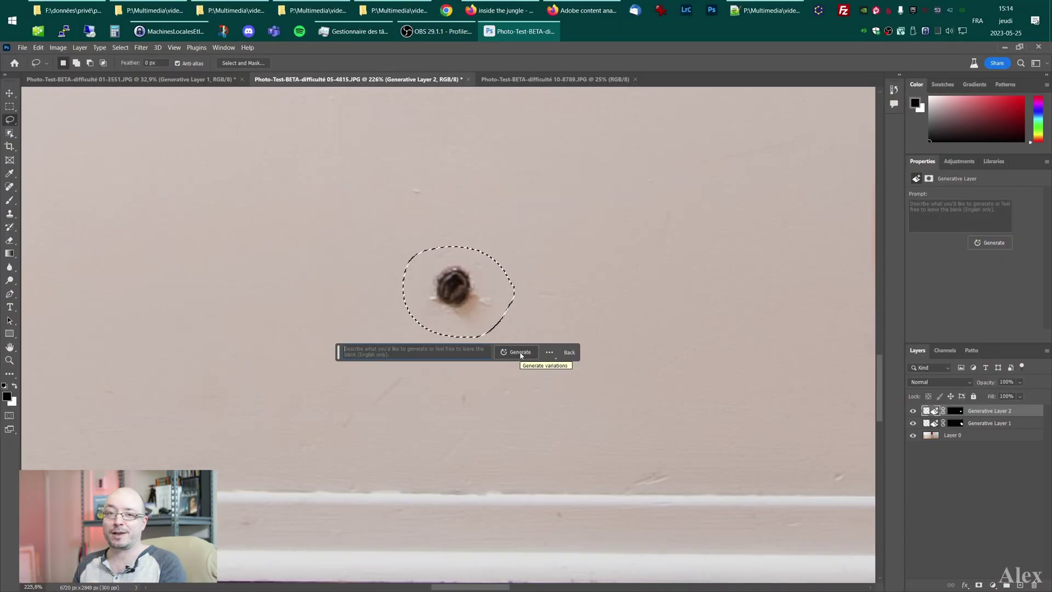
click(520, 354)
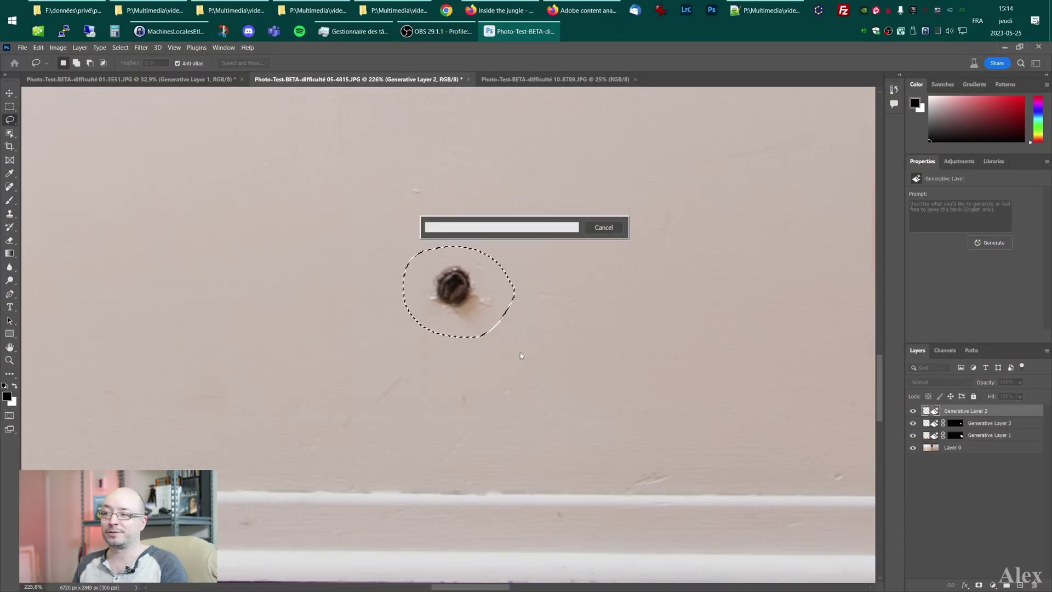
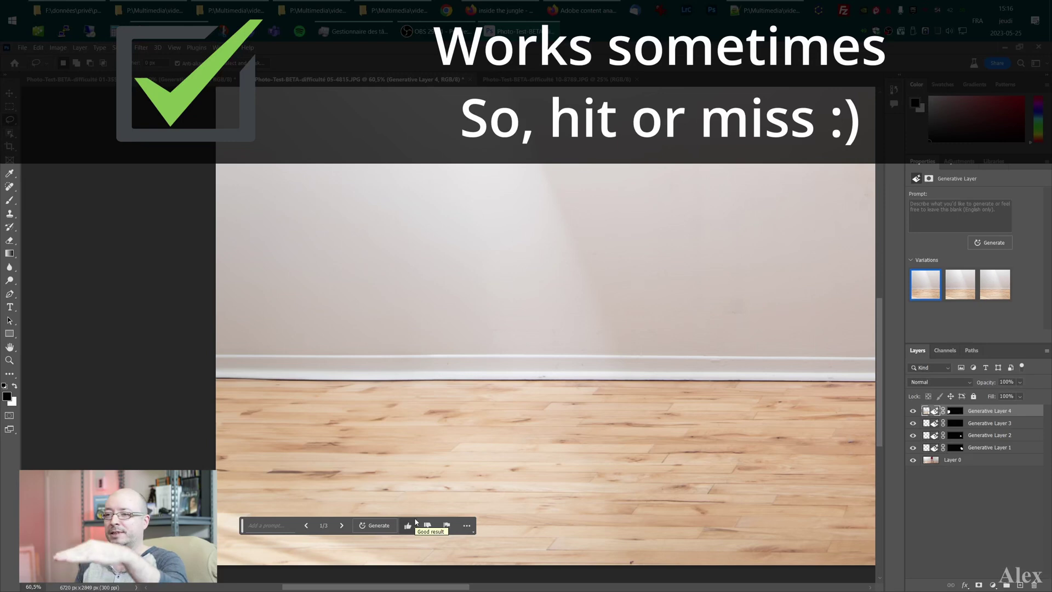
- Extend the canvas upward above the woman in the red dress with the Crop tool, to about 6720 x 4905 px
key(ctrl+0)
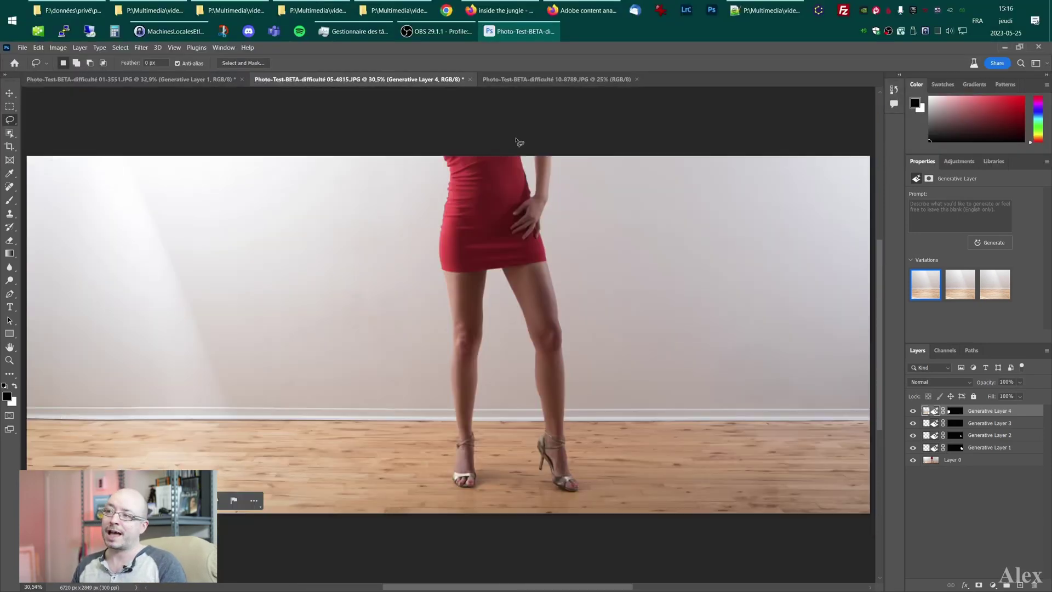
key(c)
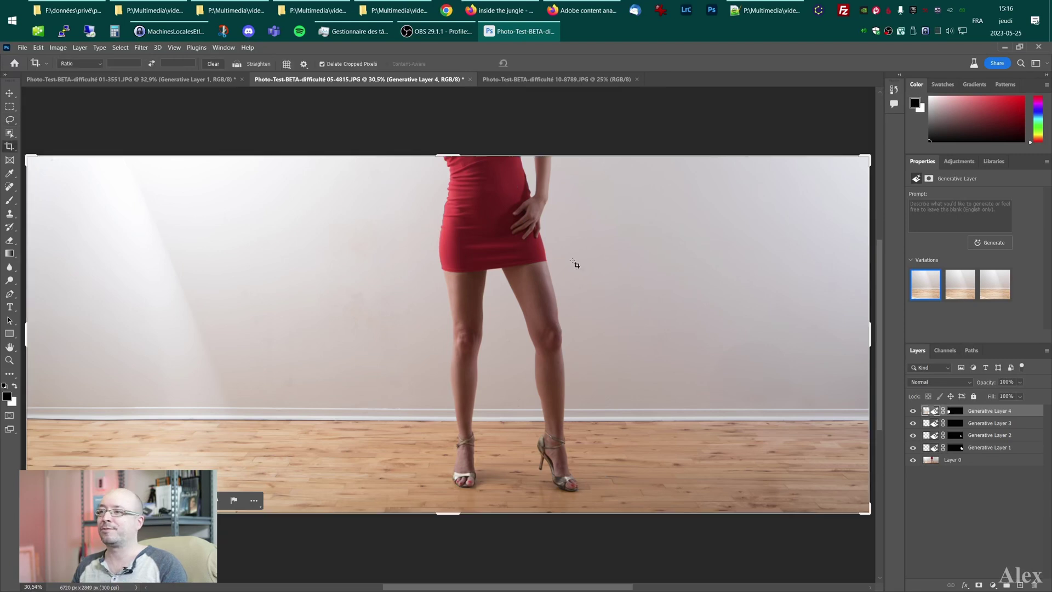
drag(449, 159, 454, 111)
key(Return)
- Select the empty canvas area above the woman with a rectangular marquee and run Generative Fill without a prompt
key(ctrl+minus)
key(ctrl+minus)
key(m)
drag(219, 145, 694, 285)
click(367, 301)
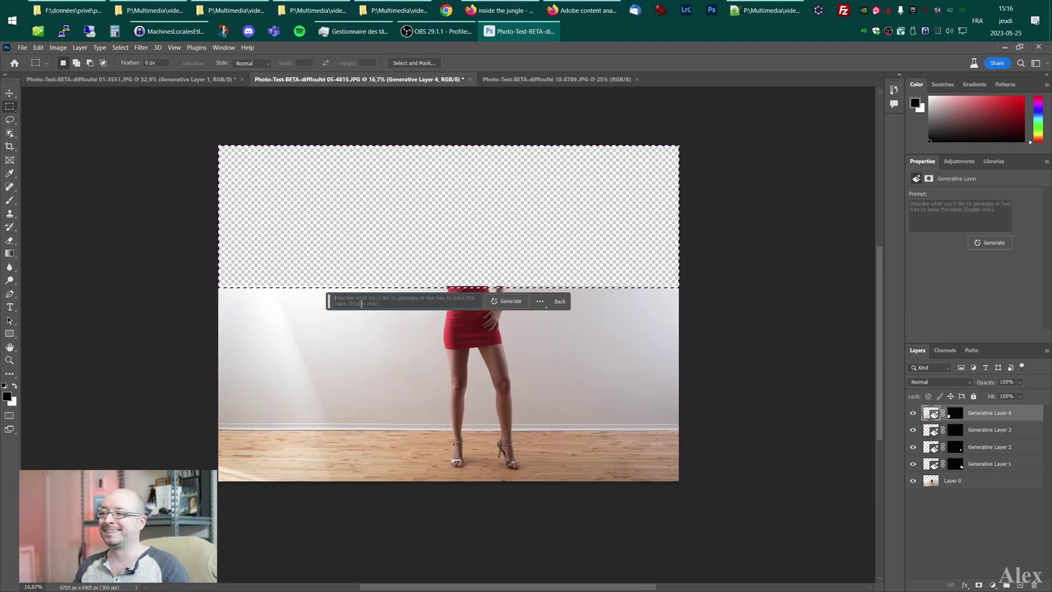
click(507, 301)
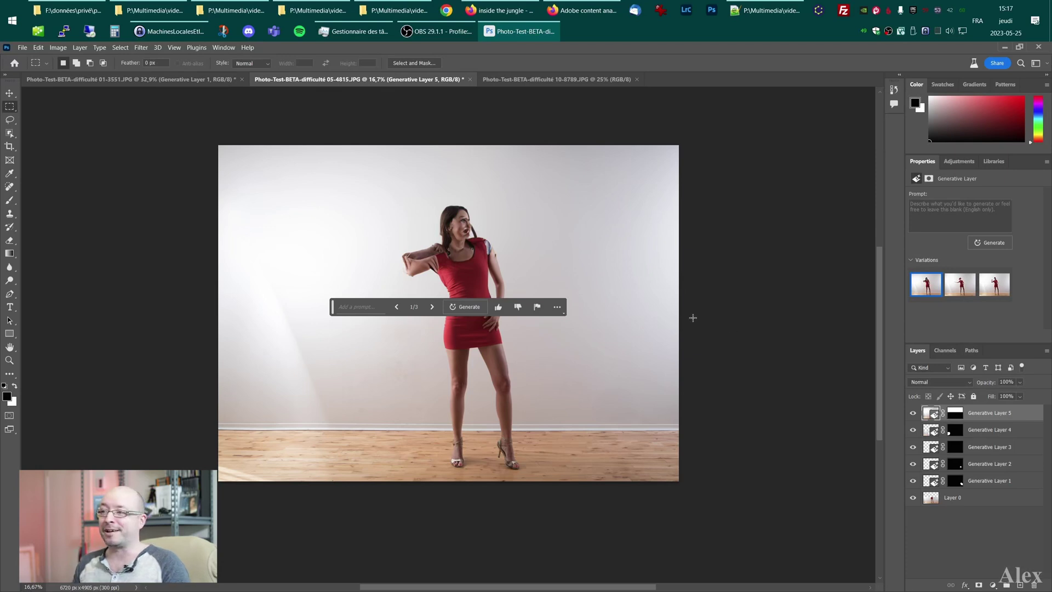
- Examine the generated face, arms and dress of the woman up close
key(z)
drag(479, 262, 505, 262)
drag(586, 289, 635, 274)
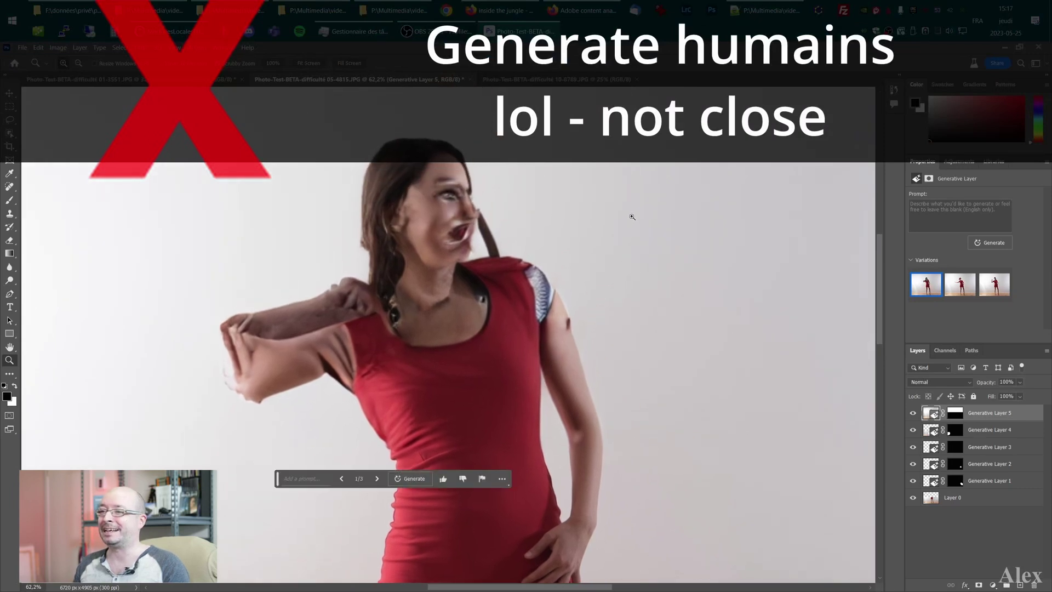
drag(623, 257, 577, 258)
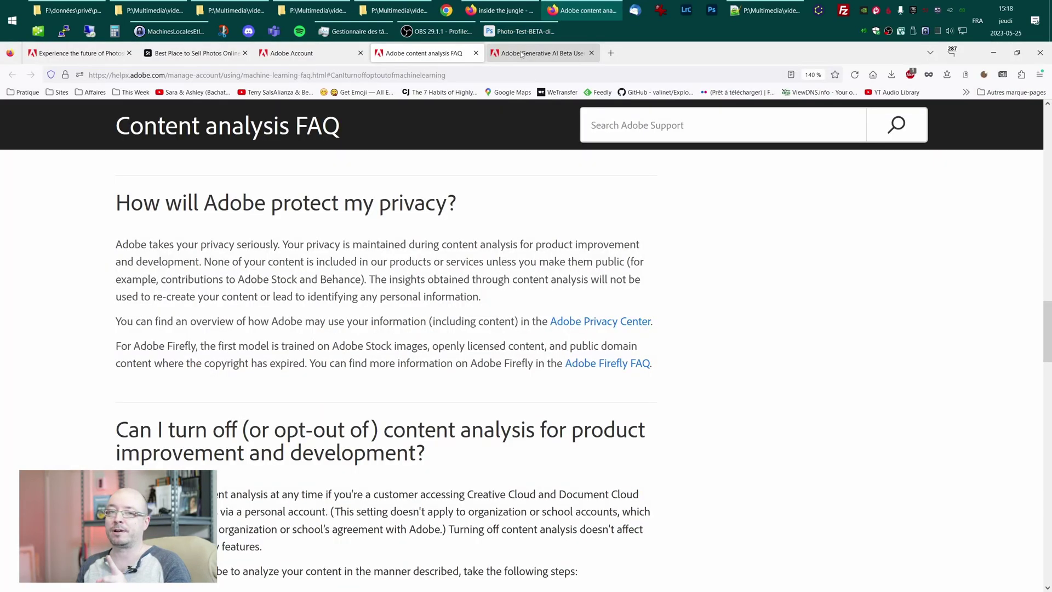
- Read the Adobe Generative AI Beta User Guidelines in Firefox and highlight the "4. No Commercial Use" section
click(526, 53)
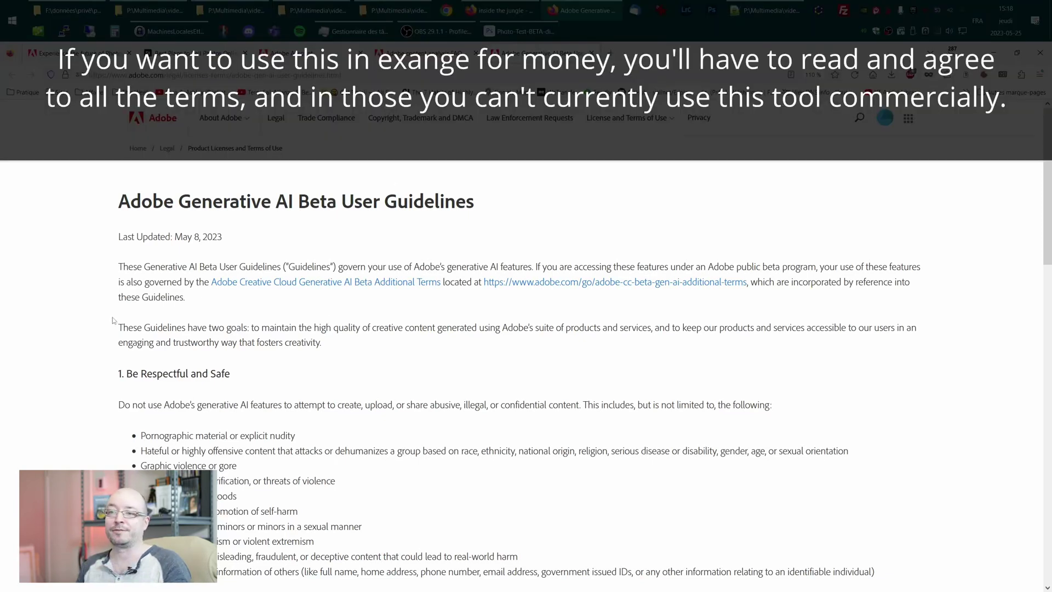
scroll(102, 316, down, 15)
scroll(99, 312, down, 5)
scroll(97, 310, up, 5)
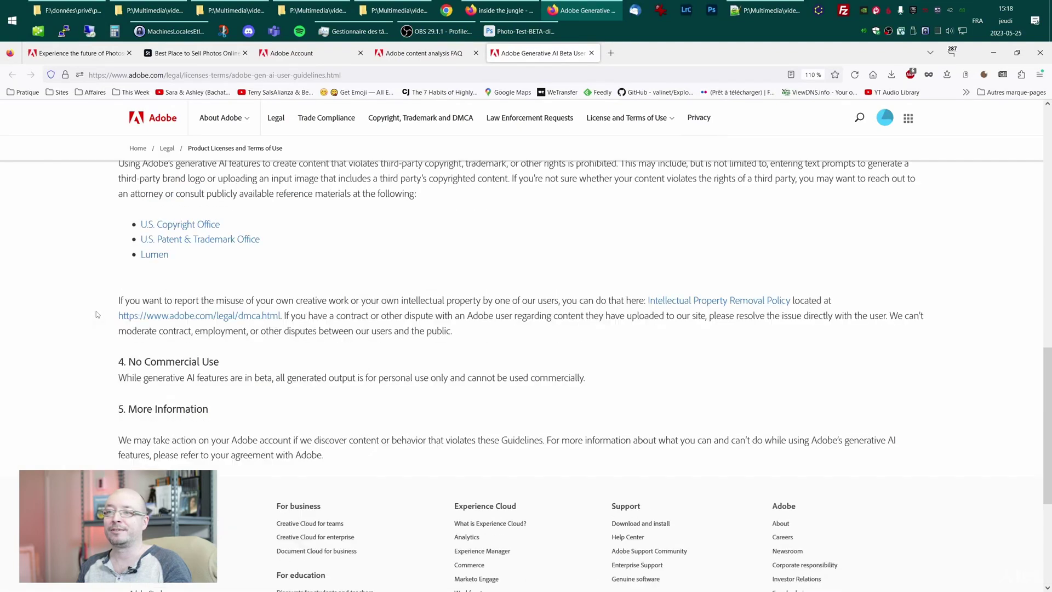
drag(121, 439, 616, 464)
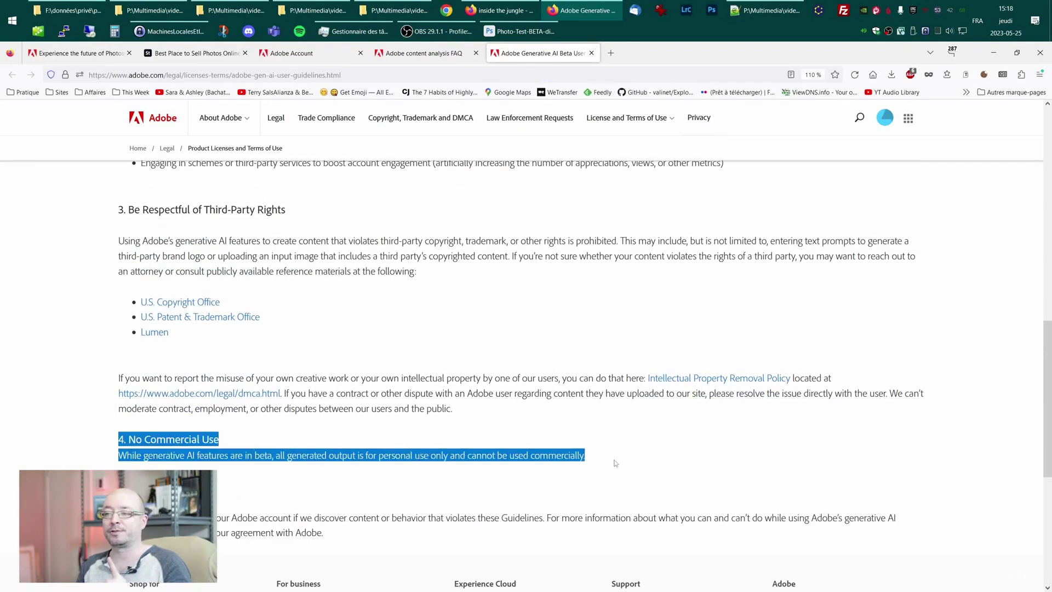
click(648, 447)
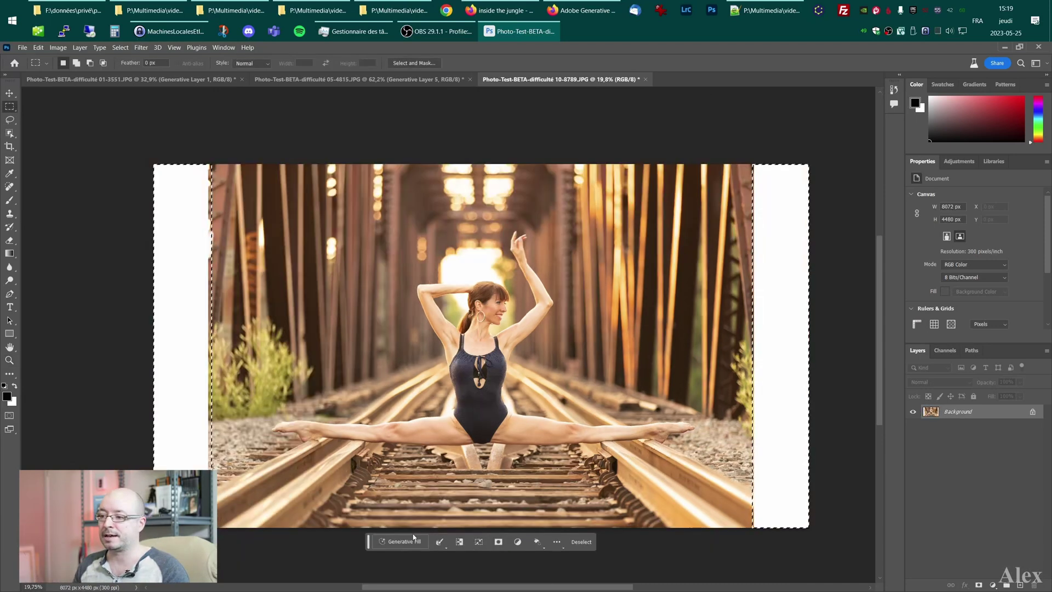
- Fill the selected white strips on both sides of the railway bridge photo with an empty-prompt Generative Fill
click(414, 539)
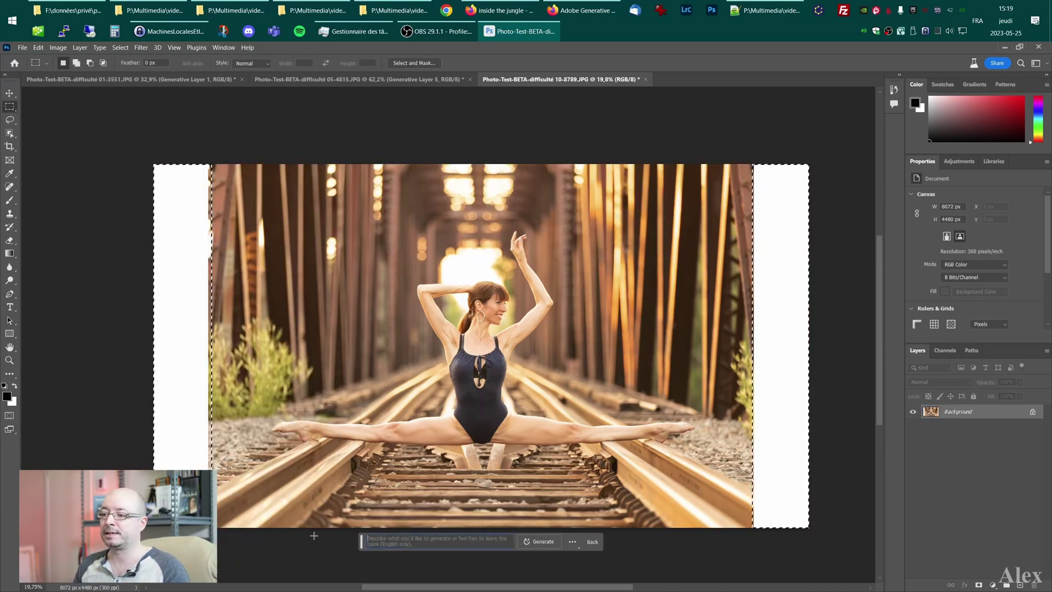
click(543, 542)
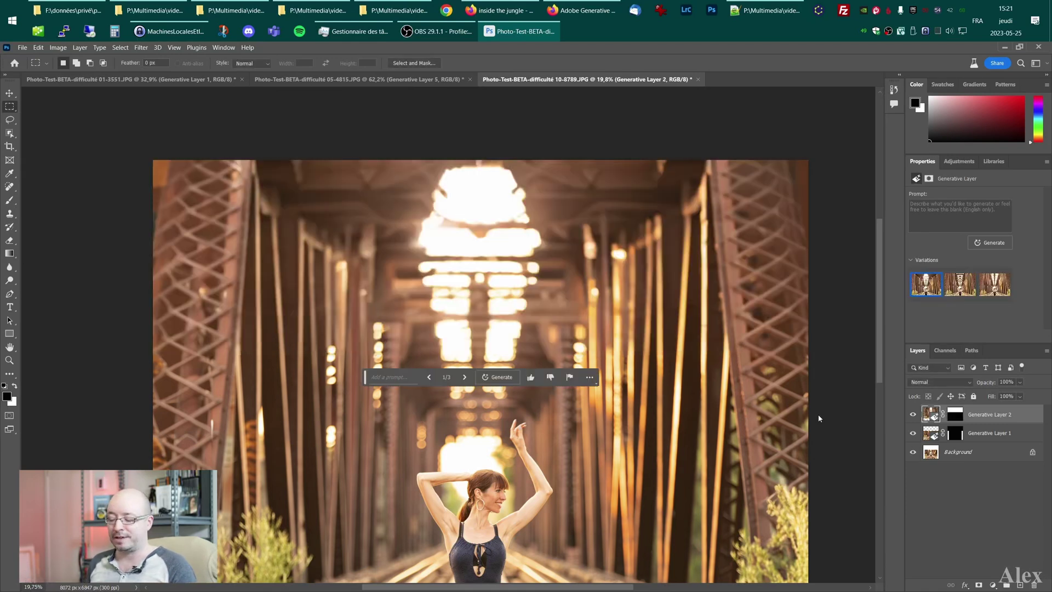
key(ctrl+0)
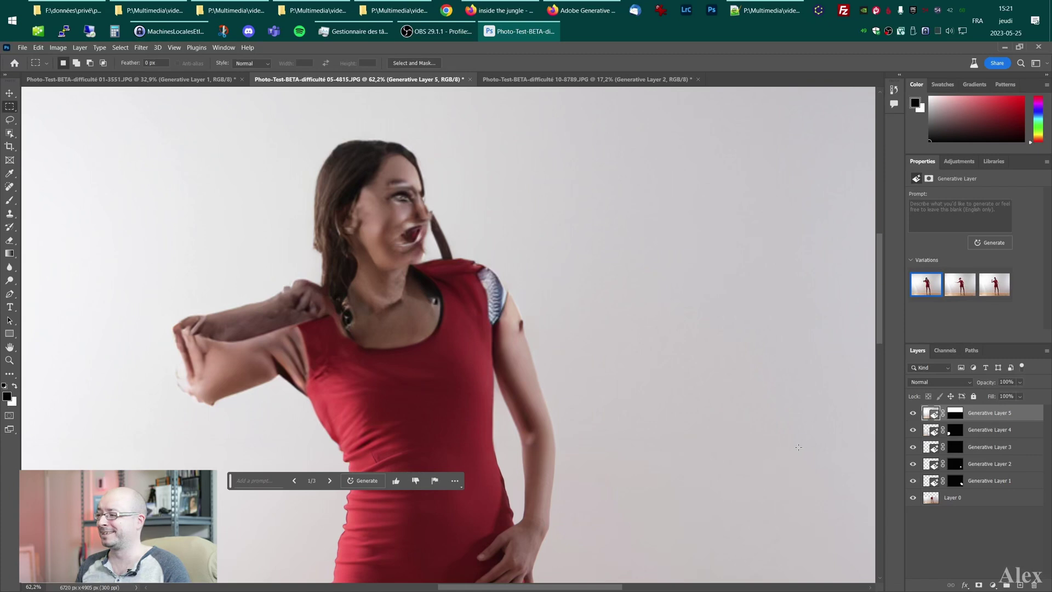
- Rate the generated upper body in the red dress photo as a bad result and the bridge extension as a good result
alt+click(913, 414)
alt+click(912, 415)
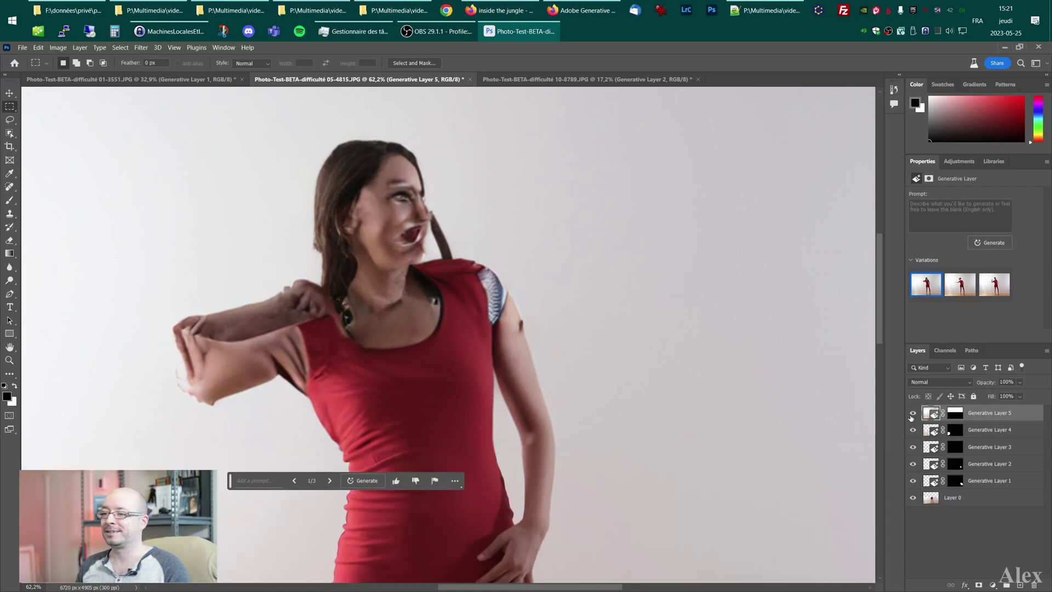
click(416, 481)
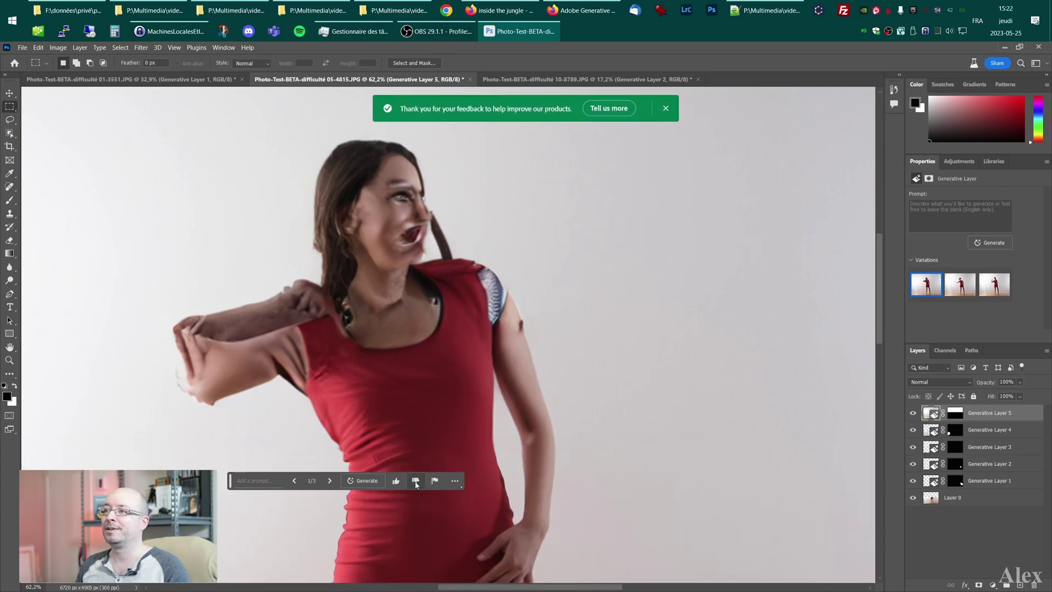
key(ctrl+Tab)
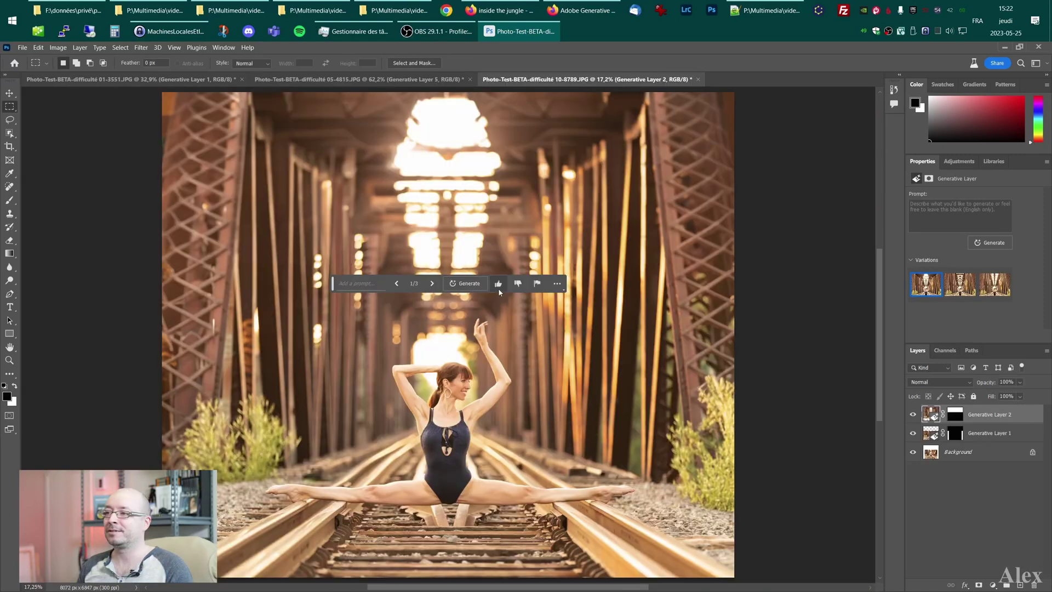
click(498, 283)
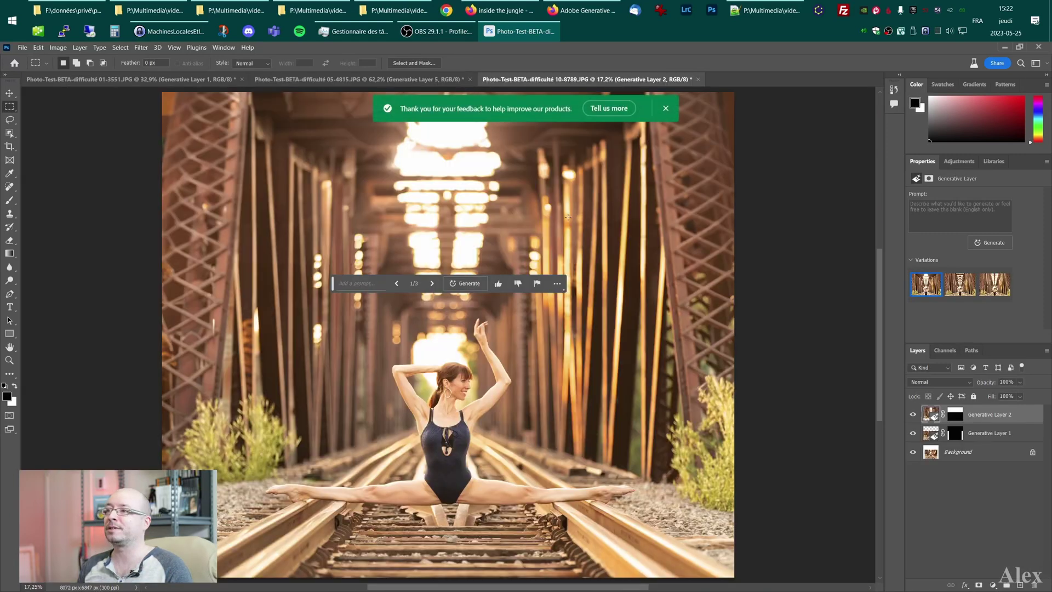
- Outline the crossing rail ends beneath the dancer with the Polygonal Lasso and remove them with an empty-prompt Generative Fill
key(z)
drag(499, 285, 634, 288)
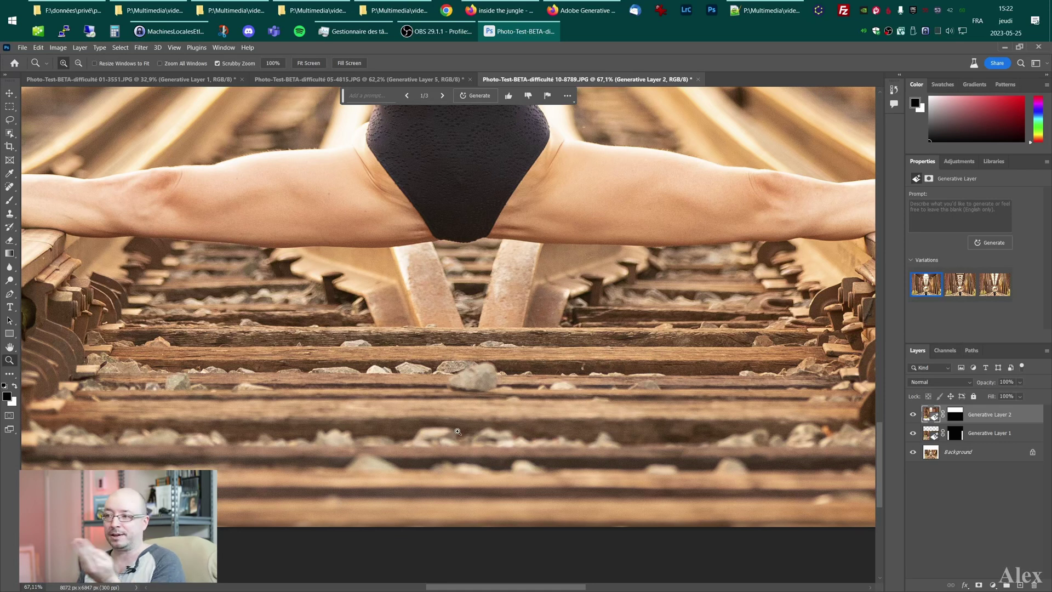
drag(618, 372, 583, 400)
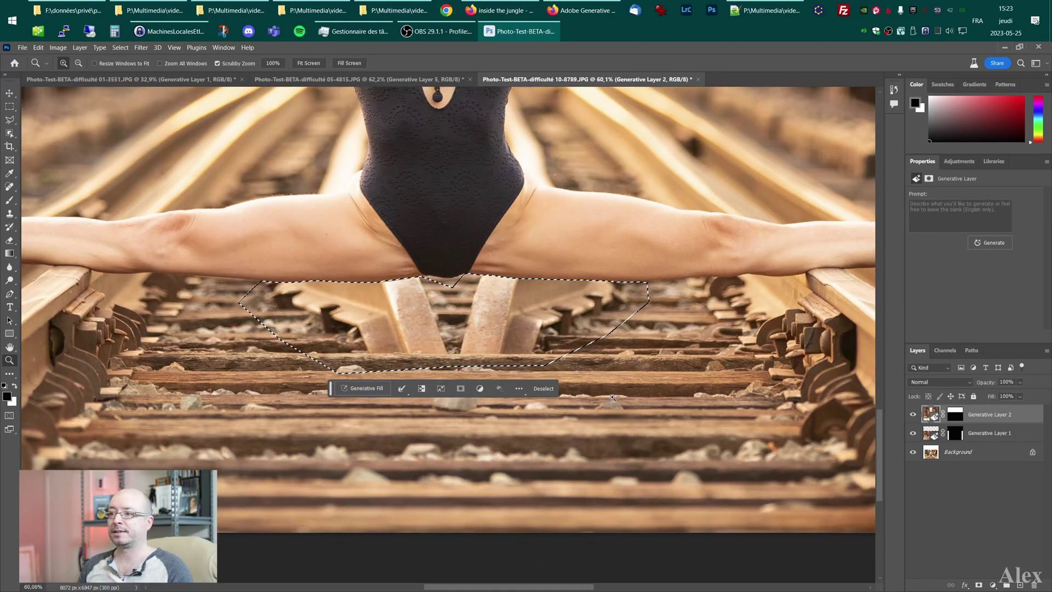
key(Return)
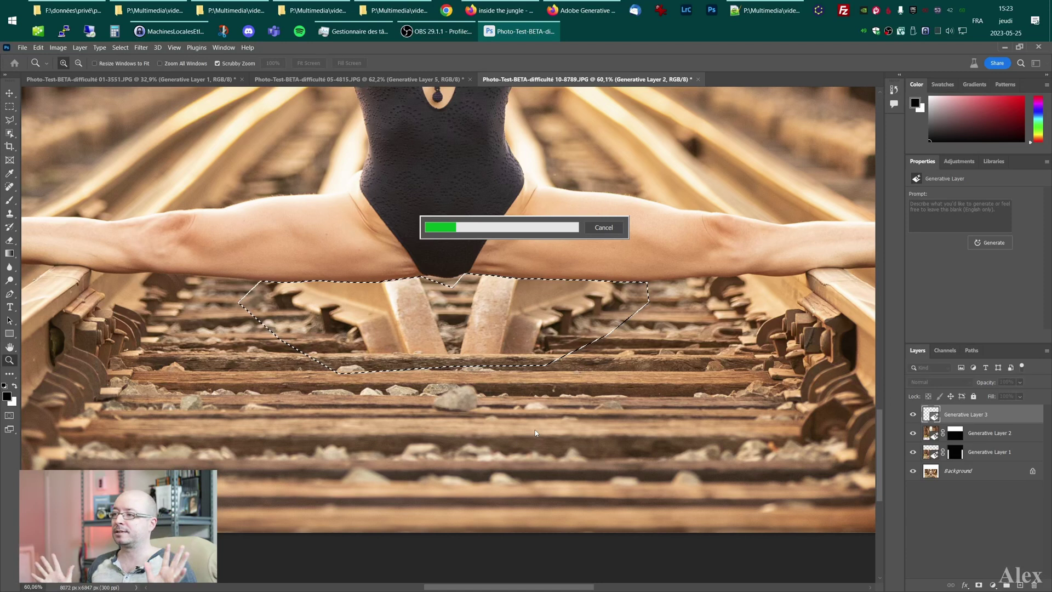
- Hide all three generative layers of the bridge photo to compare the result with the original
scroll(534, 429, down, 5)
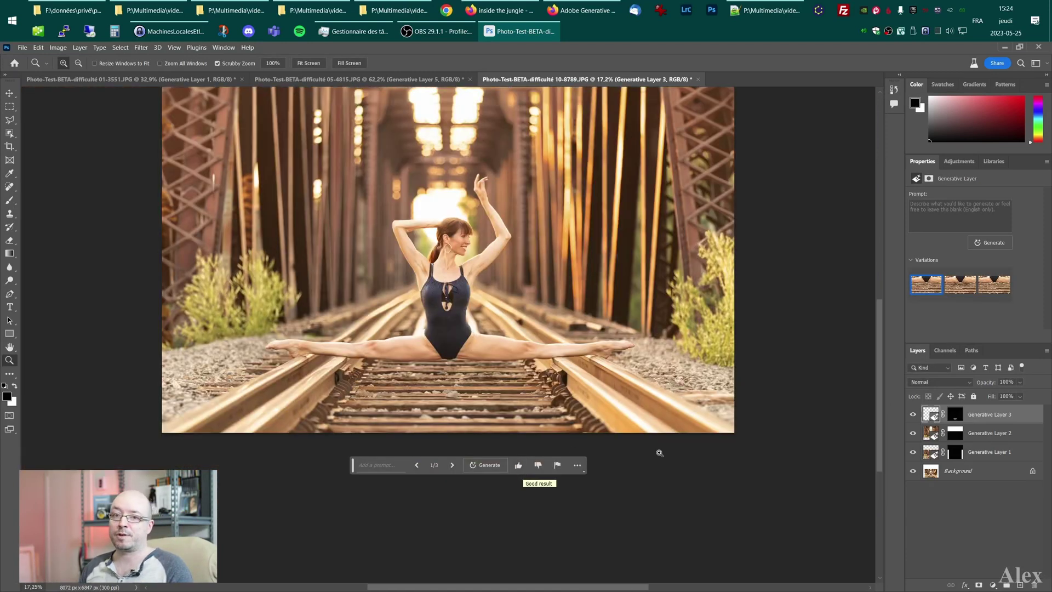
drag(912, 452, 913, 417)
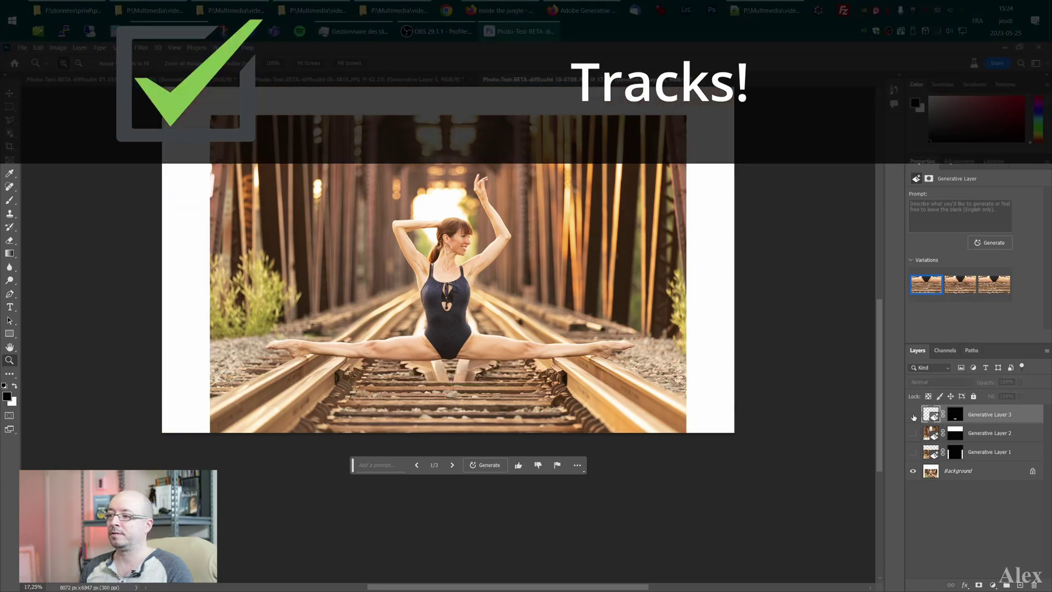